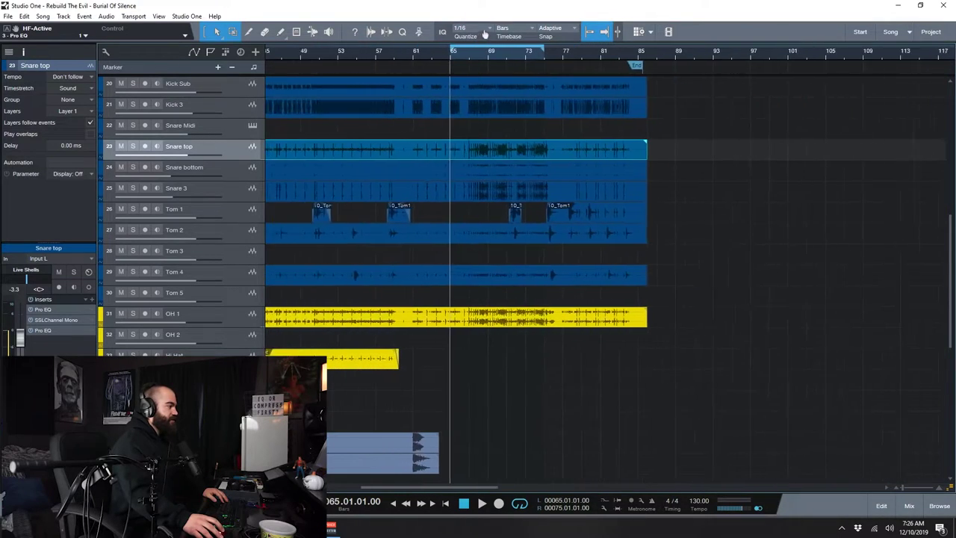
- Zoom in on bars 62–79, deselect the Snare top event, and save the song
{"action": "scroll", "coordinate": [483, 206], "scroll_direction": "up", "scroll_amount": 1}
{"action": "scroll", "coordinate": [484, 209], "scroll_direction": "up", "scroll_amount": 10}
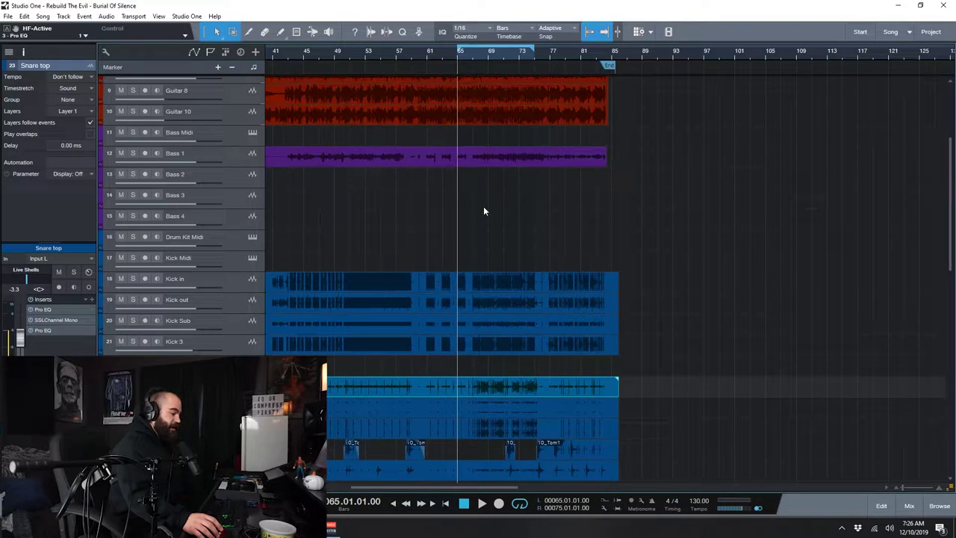
{"action": "scroll", "coordinate": [484, 212], "scroll_direction": "up", "scroll_amount": 6}
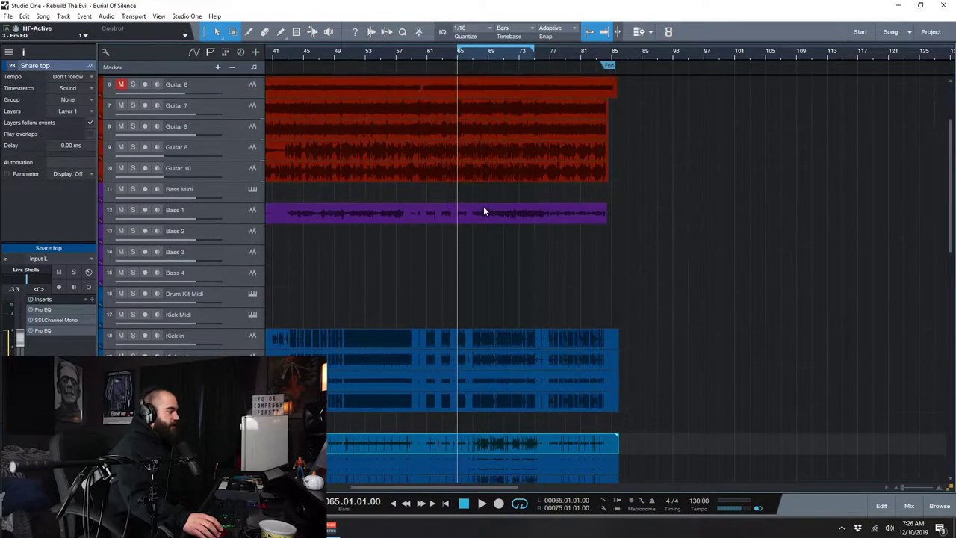
{"action": "scroll", "coordinate": [483, 212], "scroll_direction": "up", "scroll_amount": 2}
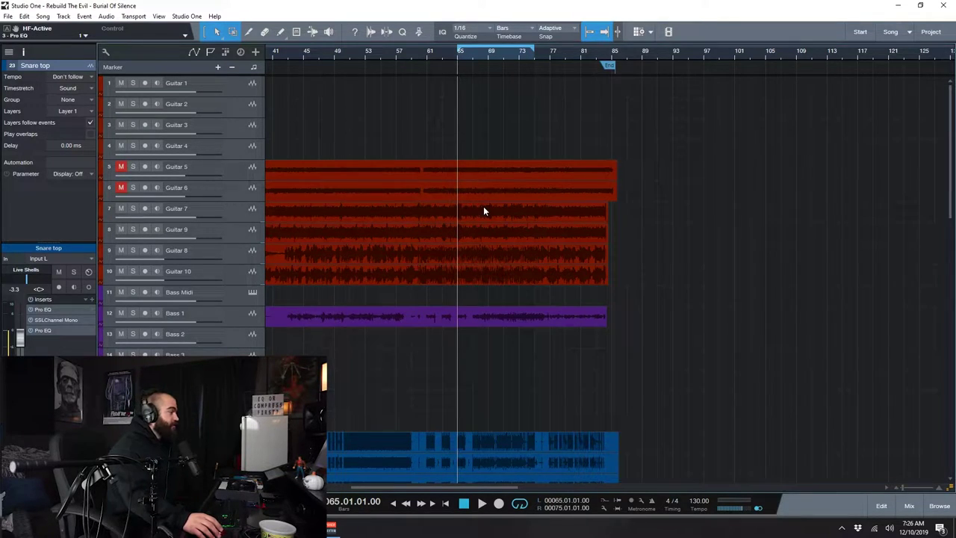
{"action": "scroll", "coordinate": [483, 206], "scroll_direction": "down", "scroll_amount": 2}
{"action": "scroll", "coordinate": [667, 253], "scroll_direction": "down", "scroll_amount": 7}
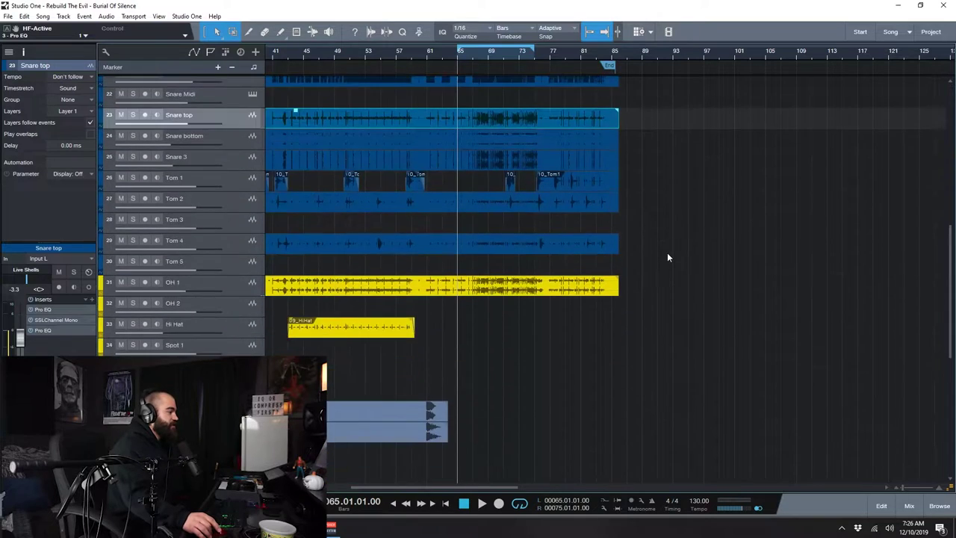
{"action": "scroll", "coordinate": [668, 257], "scroll_direction": "down", "scroll_amount": 5}
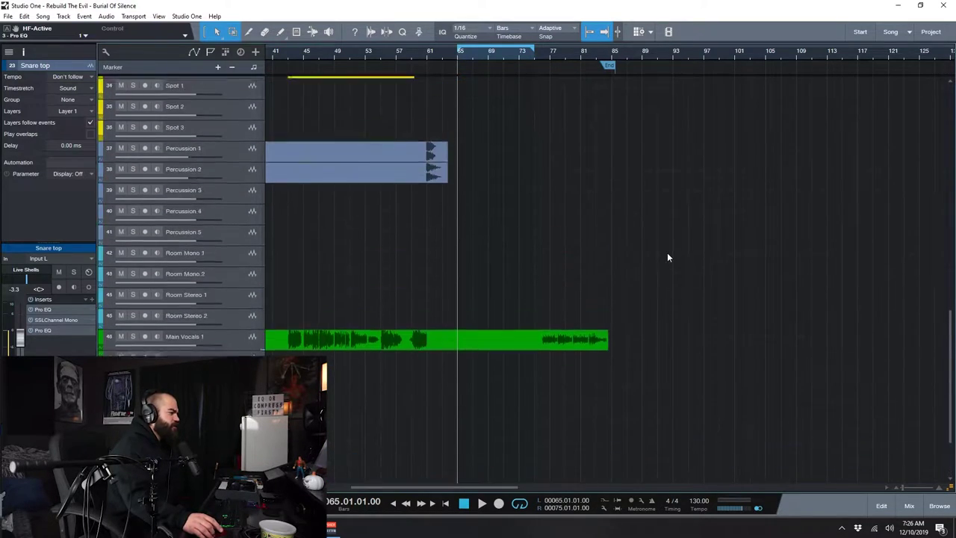
{"action": "scroll", "coordinate": [667, 253], "scroll_direction": "up", "scroll_amount": 8}
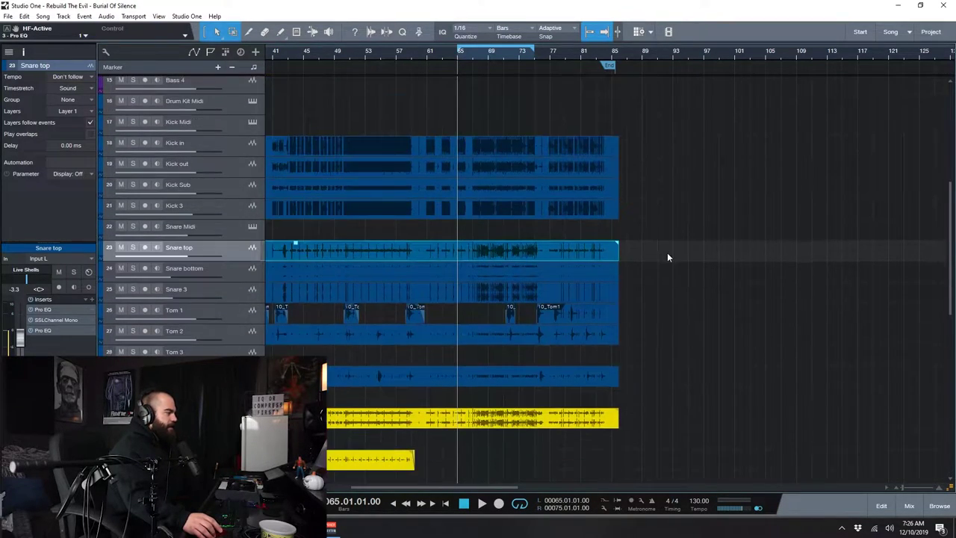
{"action": "left_click", "coordinate": [657, 252]}
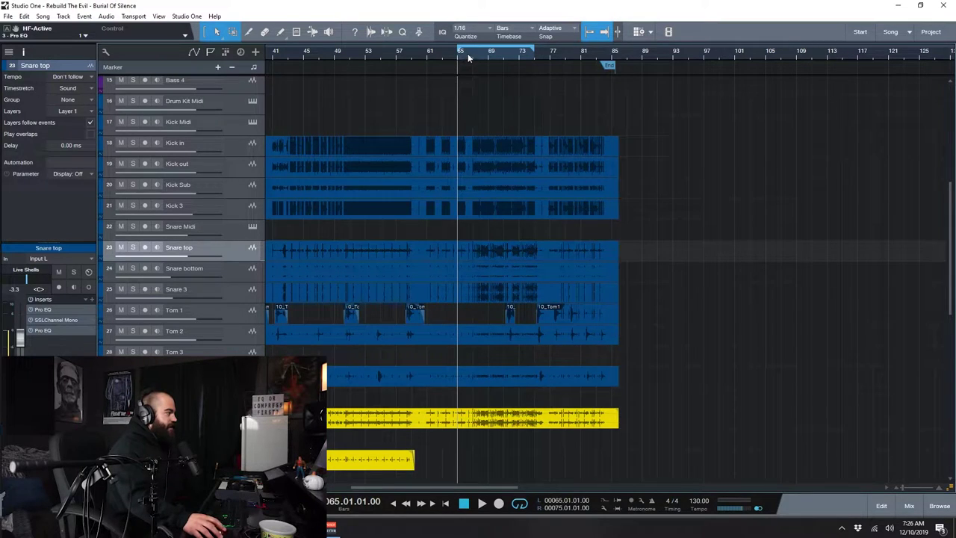
{"action": "scroll", "coordinate": [468, 58], "scroll_direction": "up", "scroll_amount": 5}
{"action": "key", "text": "ctrl+s"}
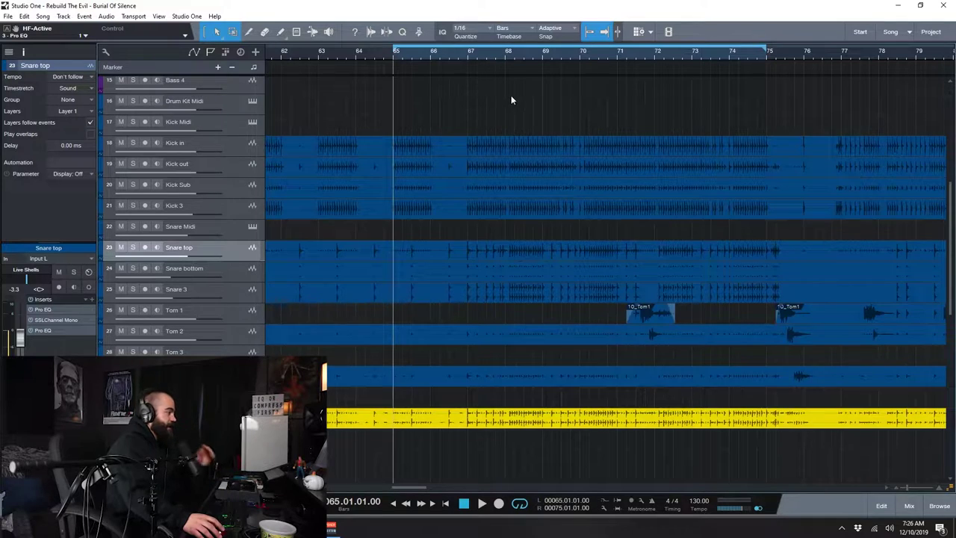
- Select Snare bottom, Snare 3, then Snare top, play the drums, and bring up the mixer
{"action": "scroll", "coordinate": [496, 217], "scroll_direction": "up", "scroll_amount": 7}
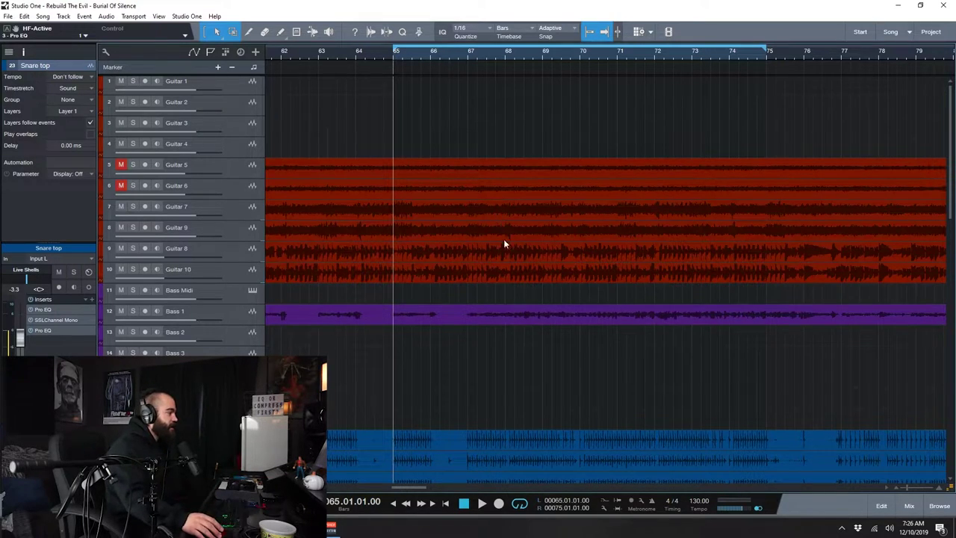
{"action": "scroll", "coordinate": [511, 284], "scroll_direction": "down", "scroll_amount": 3}
{"action": "scroll", "coordinate": [511, 289], "scroll_direction": "down", "scroll_amount": 3}
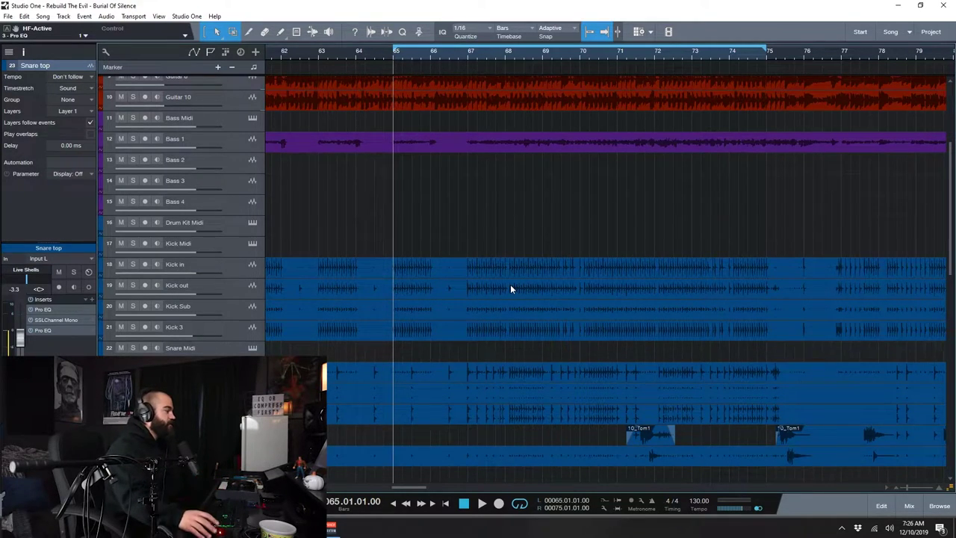
{"action": "scroll", "coordinate": [511, 288], "scroll_direction": "down", "scroll_amount": 3}
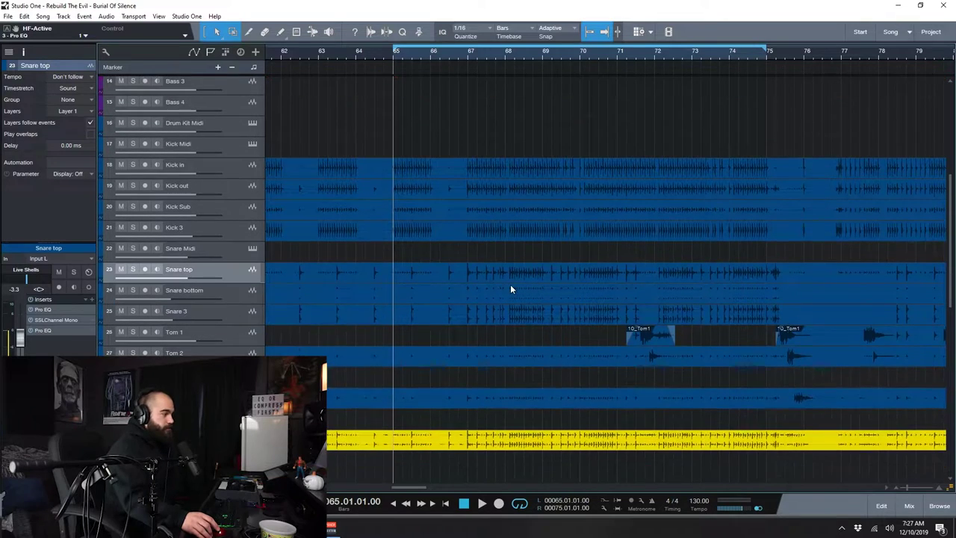
{"action": "scroll", "coordinate": [511, 288], "scroll_direction": "down", "scroll_amount": 1}
{"action": "scroll", "coordinate": [511, 289], "scroll_direction": "up", "scroll_amount": 2}
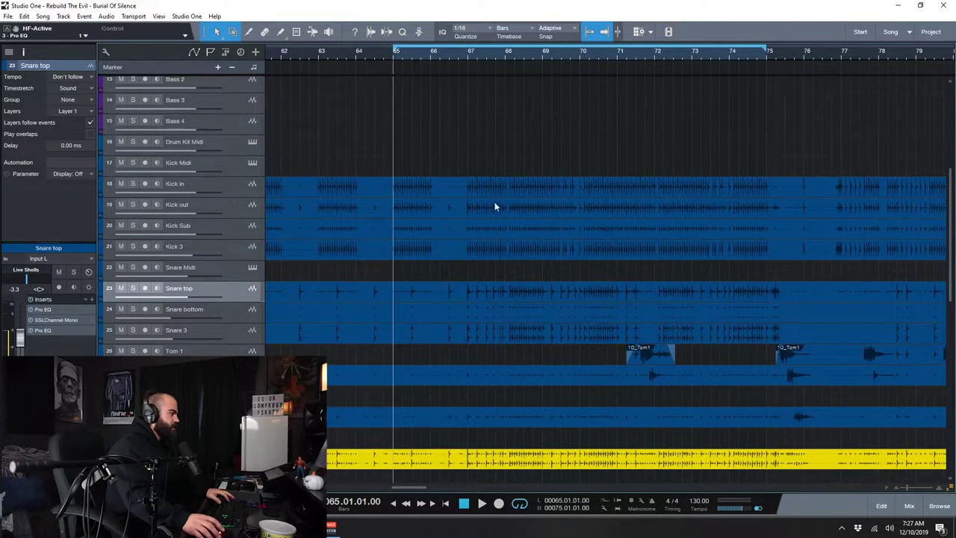
{"action": "left_click", "coordinate": [508, 308]}
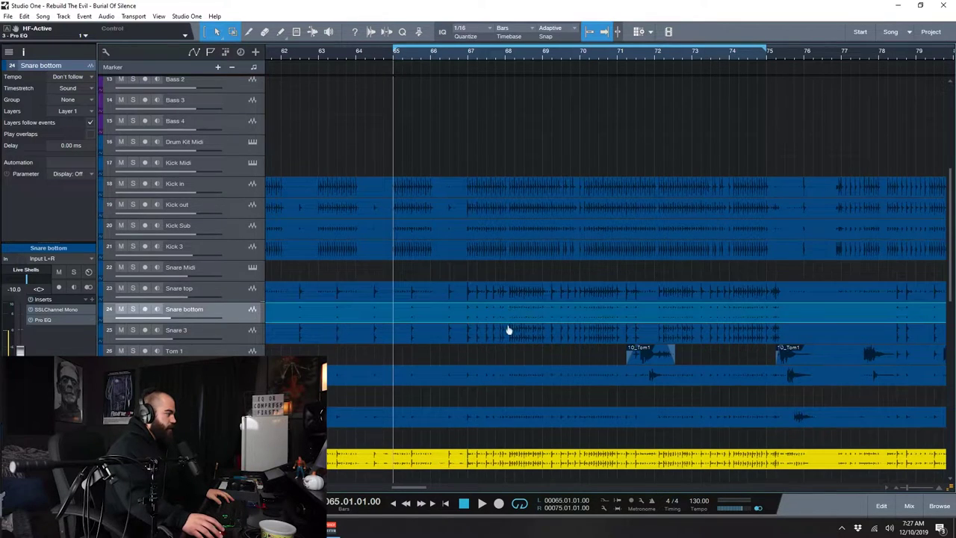
{"action": "left_click", "coordinate": [508, 335]}
{"action": "left_click", "coordinate": [522, 291]}
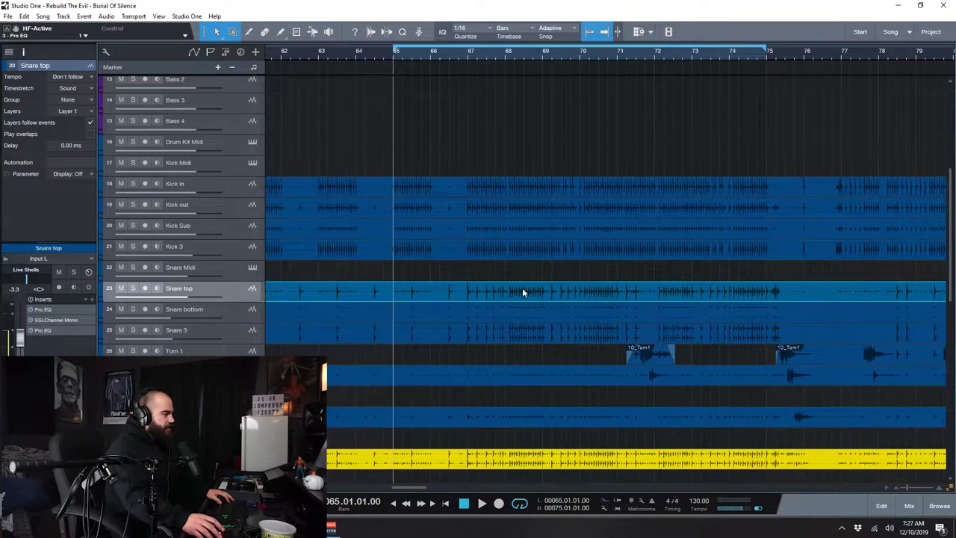
{"action": "key", "text": "space"}
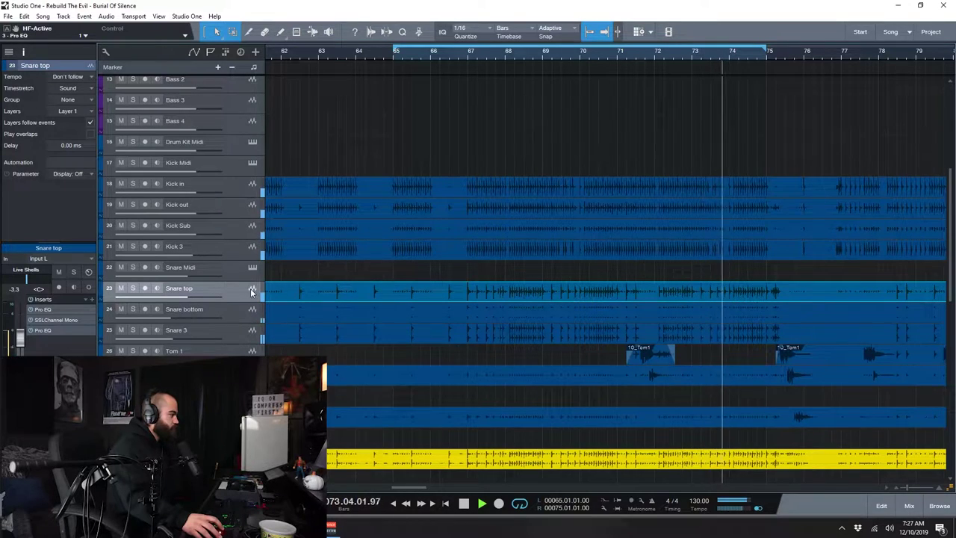
{"action": "key", "text": "F3"}
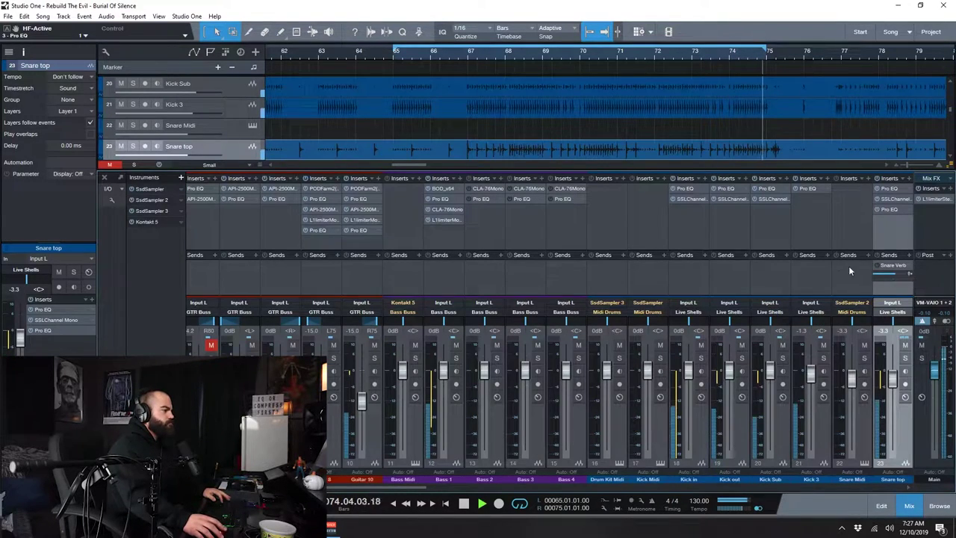
- Close the mixer console and save the song
{"action": "left_click", "coordinate": [908, 513]}
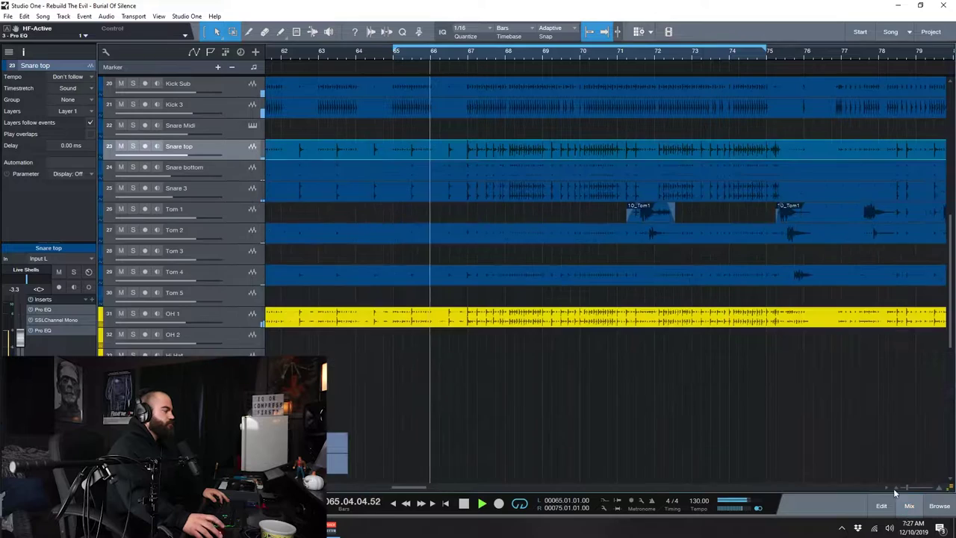
{"action": "scroll", "coordinate": [601, 358], "scroll_direction": "up", "scroll_amount": 3}
{"action": "key", "text": "ctrl+s"}
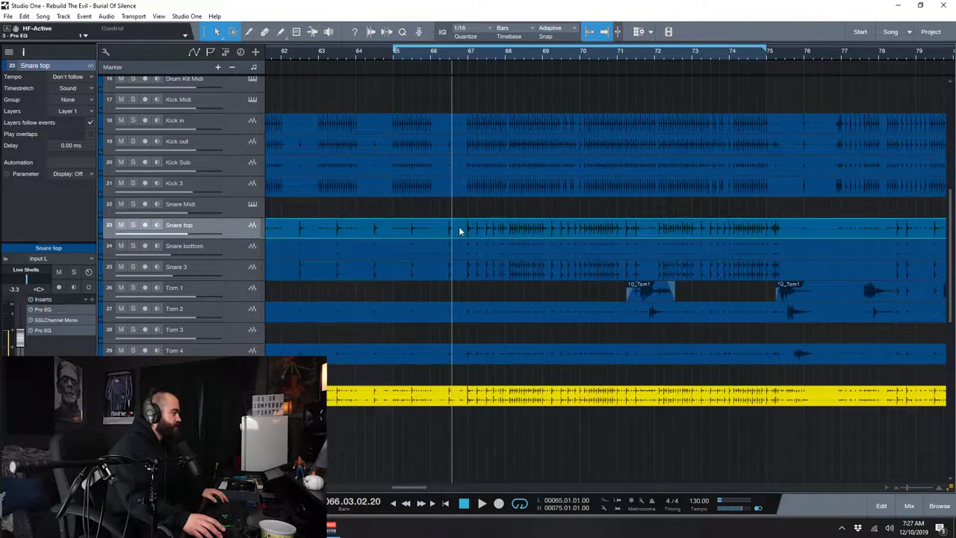
- Compare the Snare bottom, Snare 3 and Snare top tracks, then solo Snare top
{"action": "left_click", "coordinate": [469, 248]}
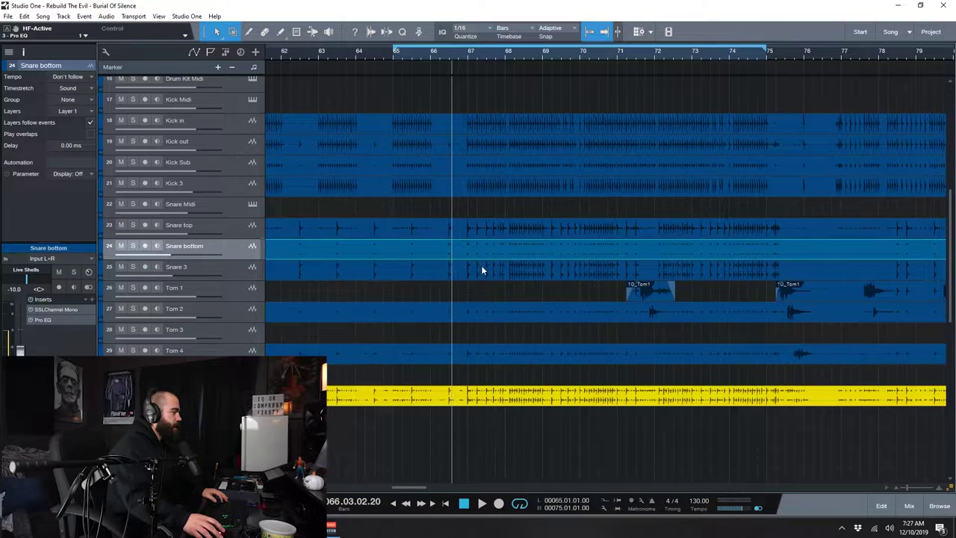
{"action": "left_click", "coordinate": [481, 267]}
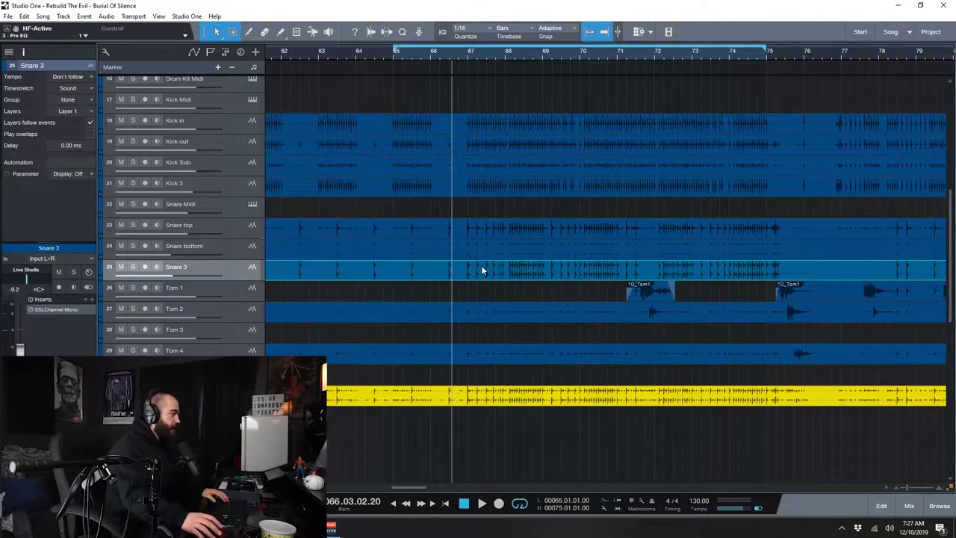
{"action": "left_click", "coordinate": [493, 253]}
{"action": "left_click", "coordinate": [506, 230]}
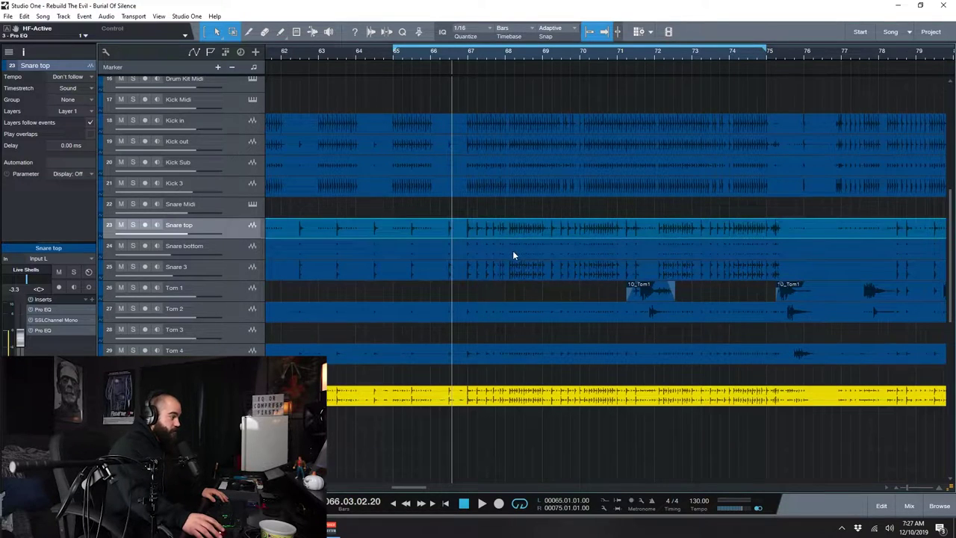
{"action": "left_click", "coordinate": [513, 250]}
{"action": "left_click", "coordinate": [509, 271]}
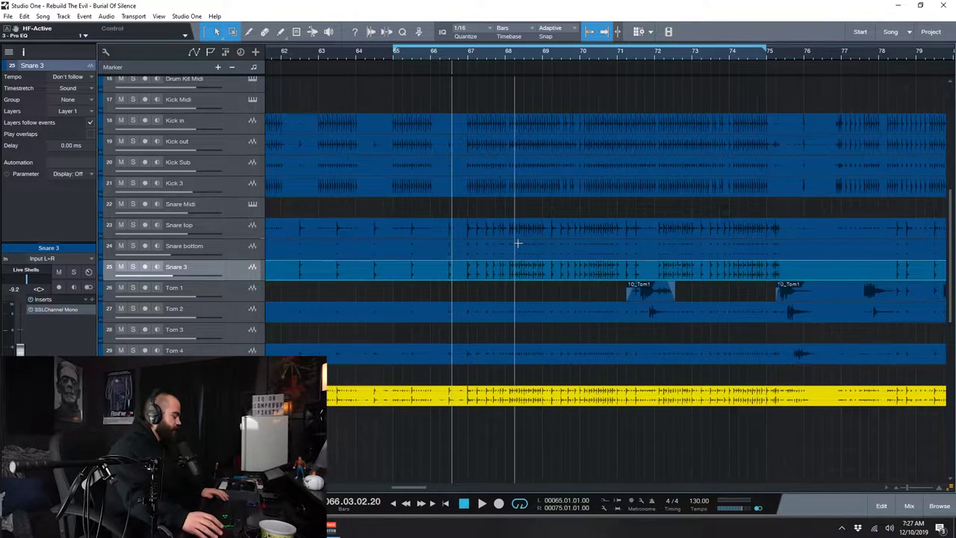
{"action": "left_click", "coordinate": [502, 229]}
{"action": "left_click", "coordinate": [504, 251]}
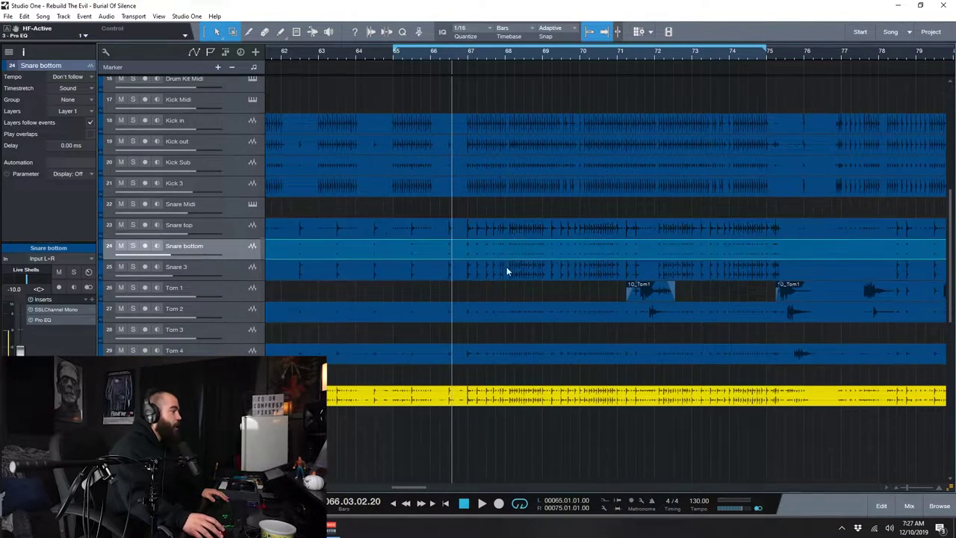
{"action": "left_click", "coordinate": [507, 272]}
{"action": "left_click", "coordinate": [517, 233]}
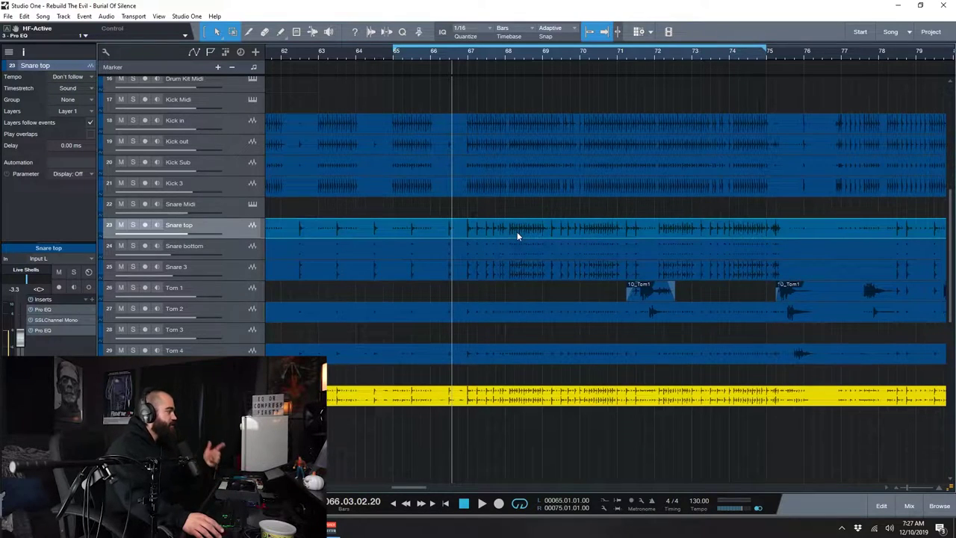
{"action": "left_click", "coordinate": [134, 226]}
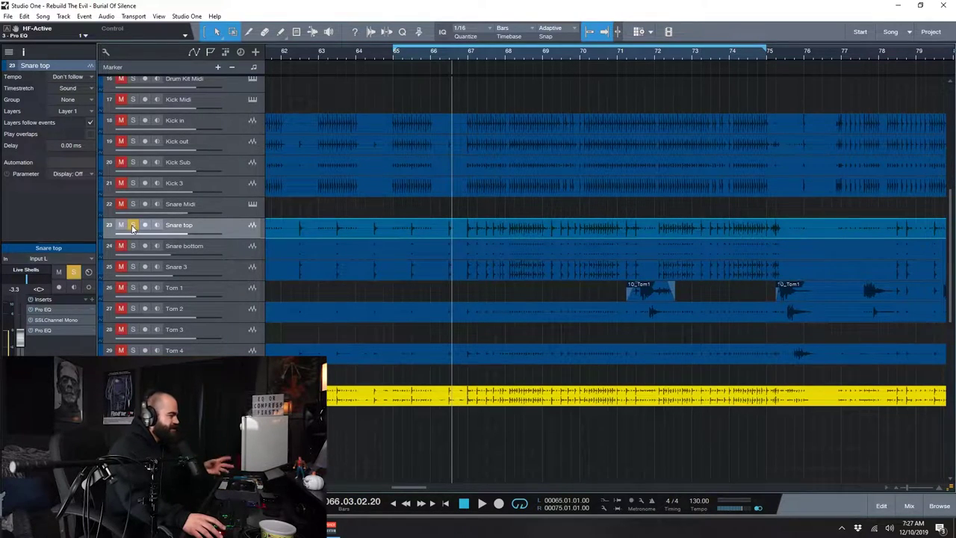
- With the mixer open, audition the snare from bar 68, scroll to Snare top's channel, and save
{"action": "key", "text": "F3"}
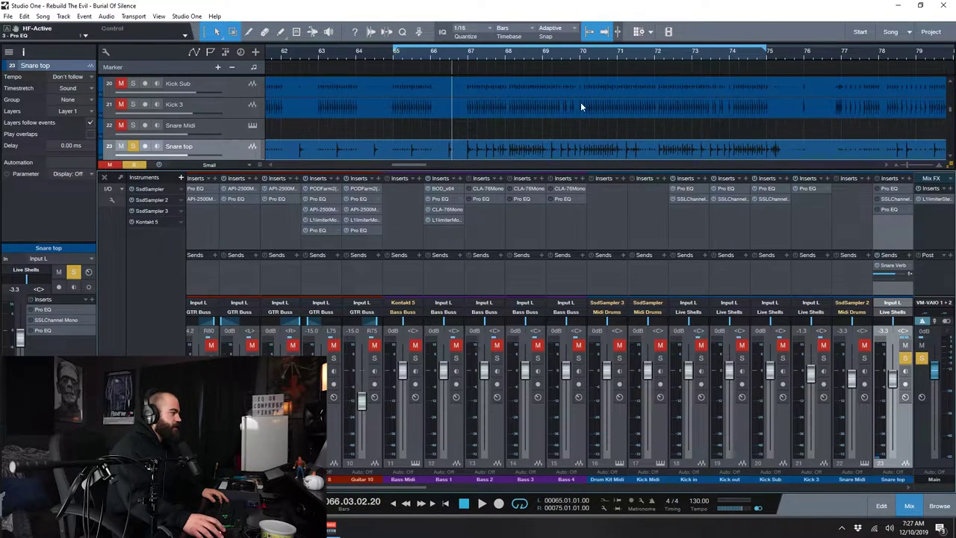
{"action": "left_click", "coordinate": [508, 69]}
{"action": "key", "text": "space"}
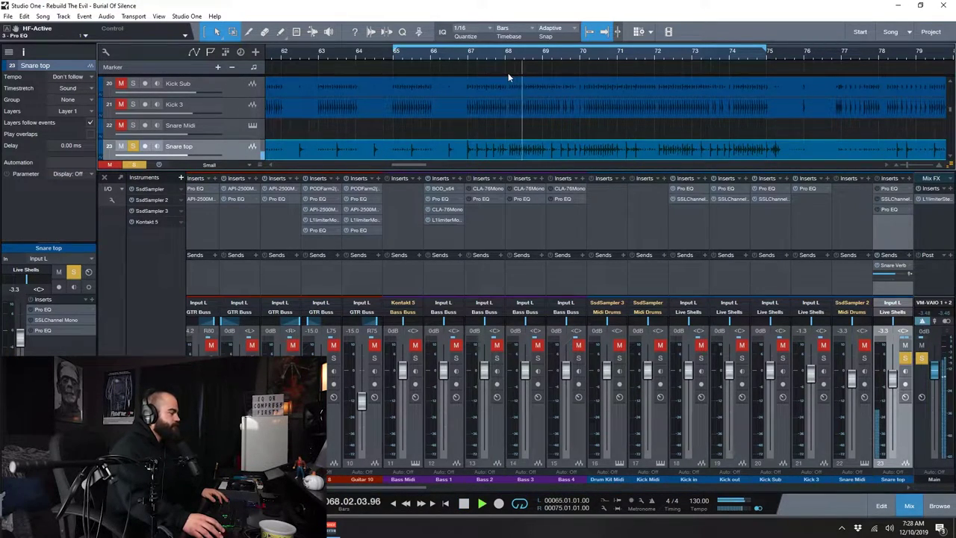
{"action": "key", "text": "space"}
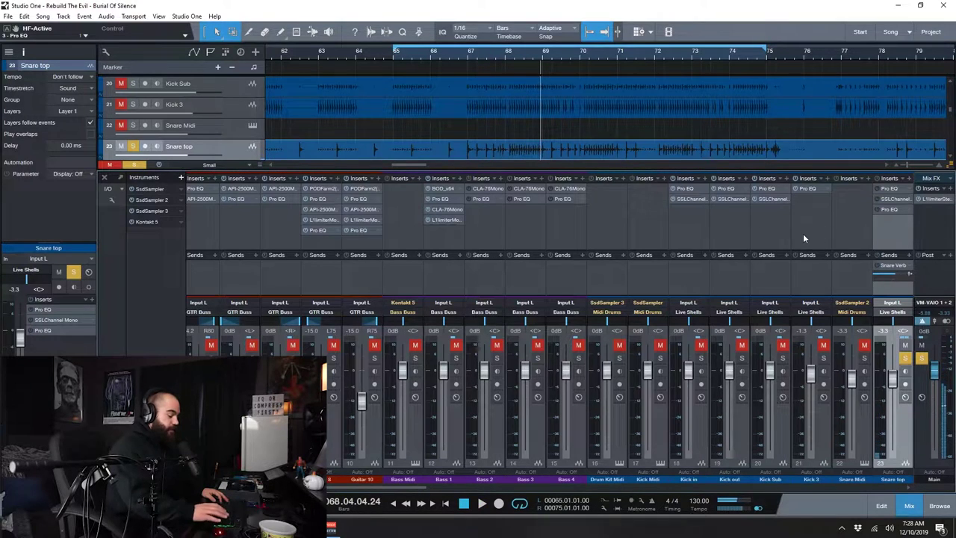
{"action": "key", "text": "space"}
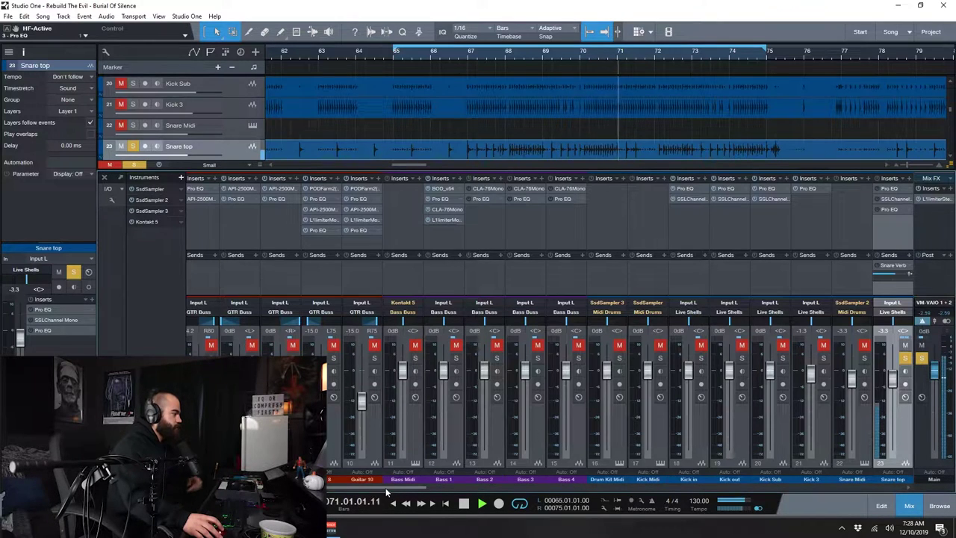
{"action": "left_click_drag", "start_coordinate": [387, 491], "coordinate": [486, 502]}
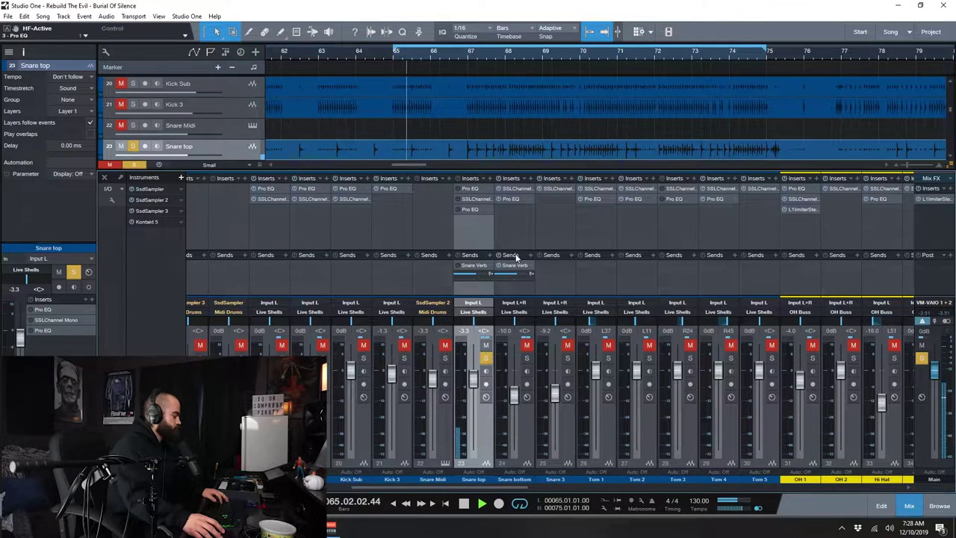
{"action": "key", "text": "ctrl+s"}
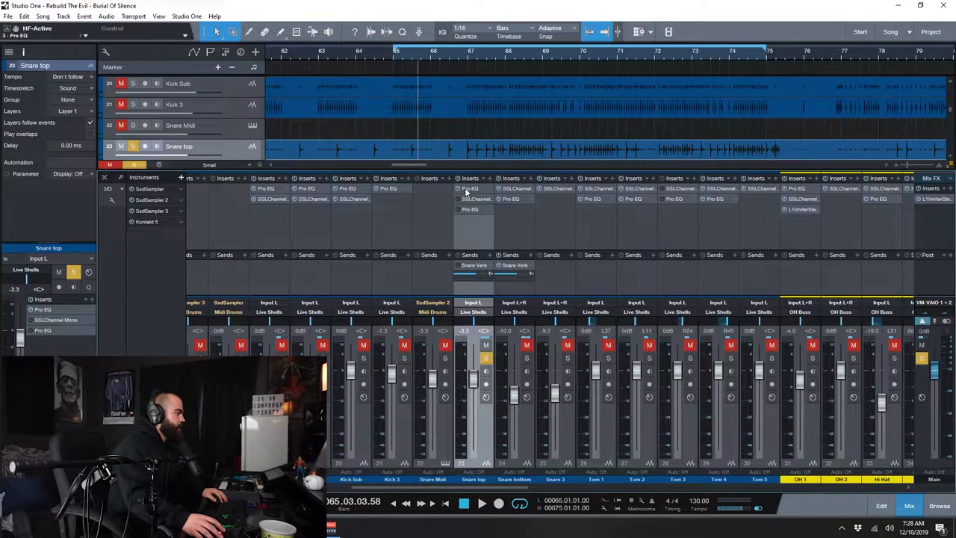
- Open Snare top's first Pro EQ insert and nudge its window slightly right and down
{"action": "left_click", "coordinate": [468, 188]}
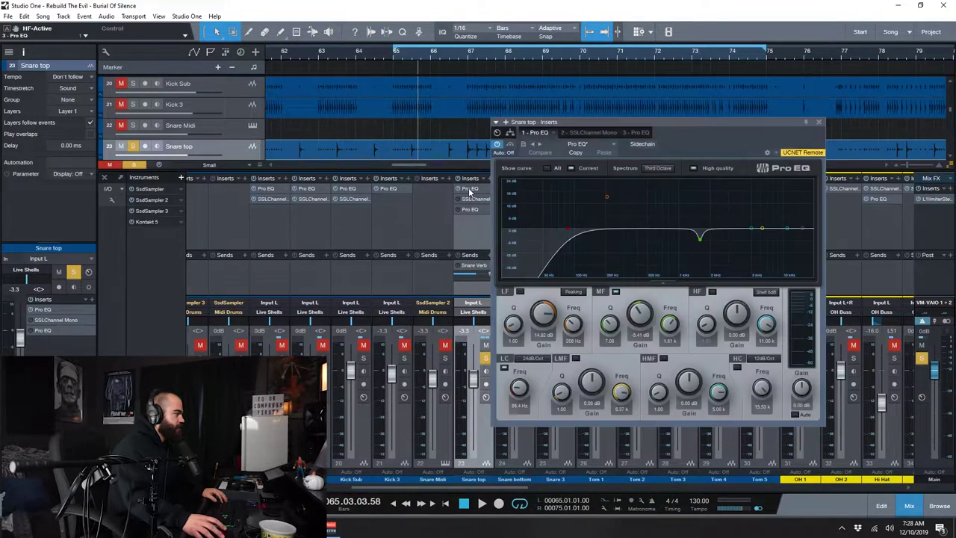
{"action": "mouse_move", "coordinate": [612, 121]}
{"action": "left_mouse_down"}
{"action": "mouse_move", "coordinate": [629, 124]}
{"action": "mouse_move", "coordinate": [616, 124]}
{"action": "left_mouse_up"}
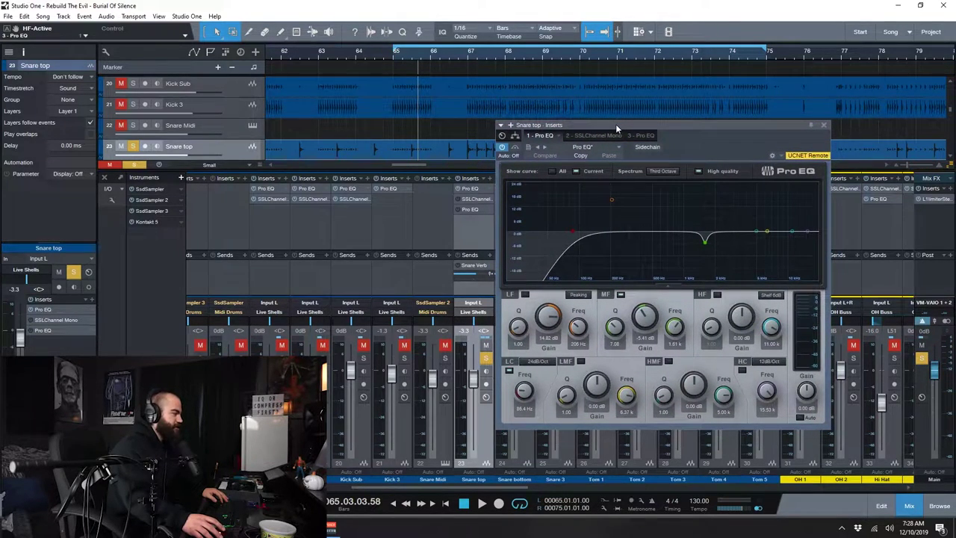
{"action": "left_click_drag", "start_coordinate": [615, 126], "coordinate": [614, 127]}
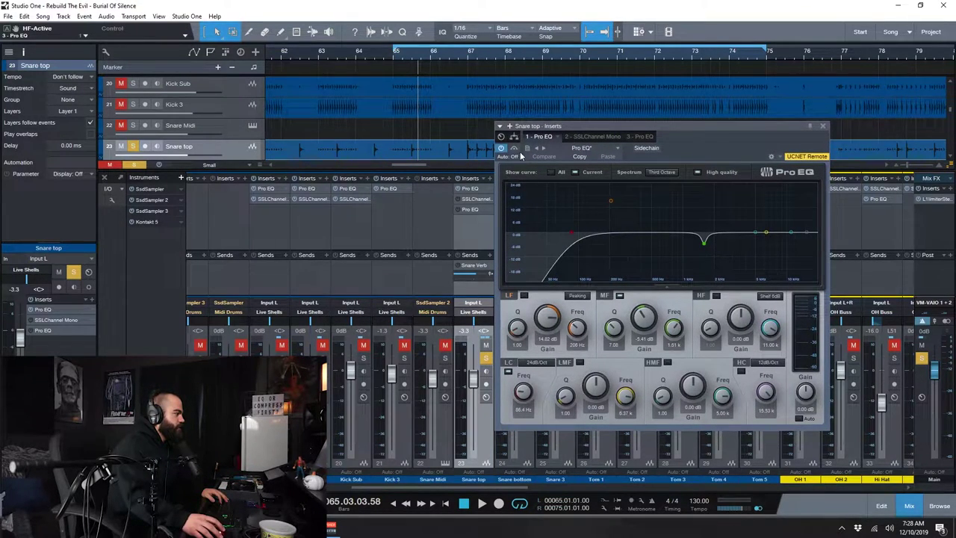
- Switch off the Pro EQ mid notch, audition low-cut settings from bar 67 ending near 86.4 Hz, and save
{"action": "left_click", "coordinate": [466, 53]}
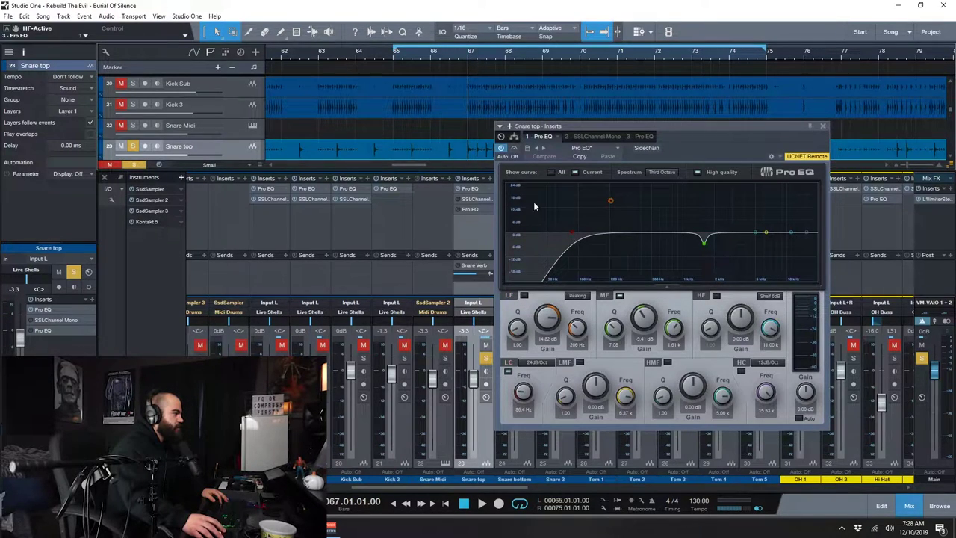
{"action": "left_click_drag", "start_coordinate": [571, 238], "coordinate": [482, 235]}
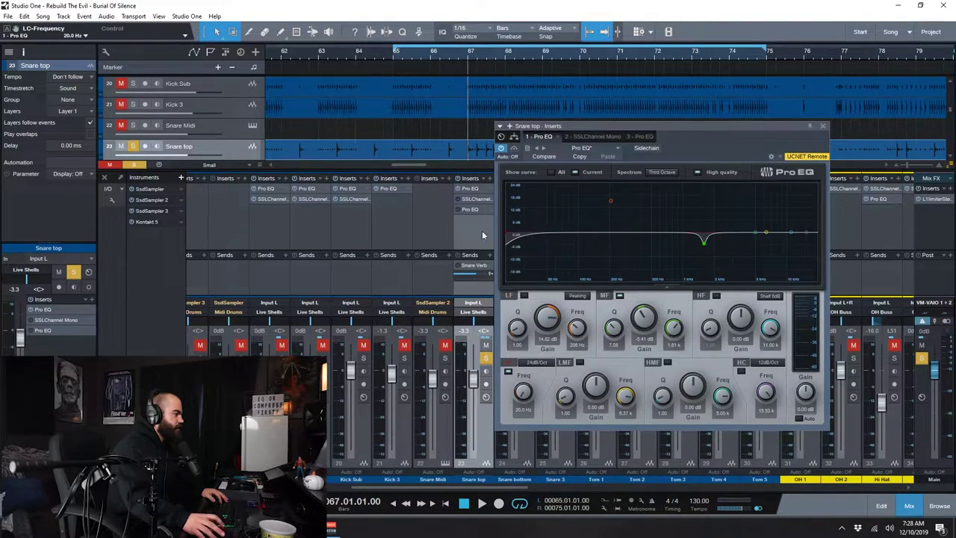
{"action": "double_click", "coordinate": [706, 245]}
{"action": "key", "text": "space"}
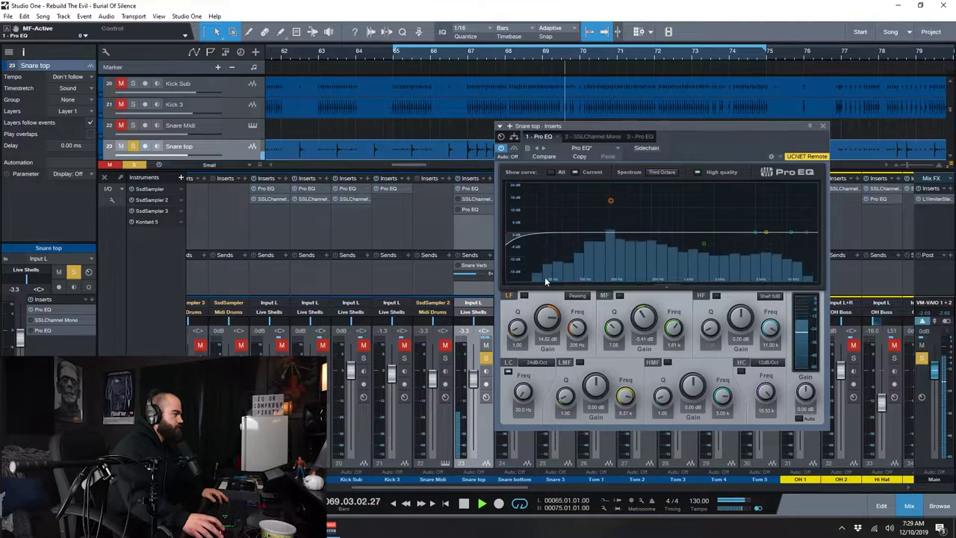
{"action": "key", "text": "space"}
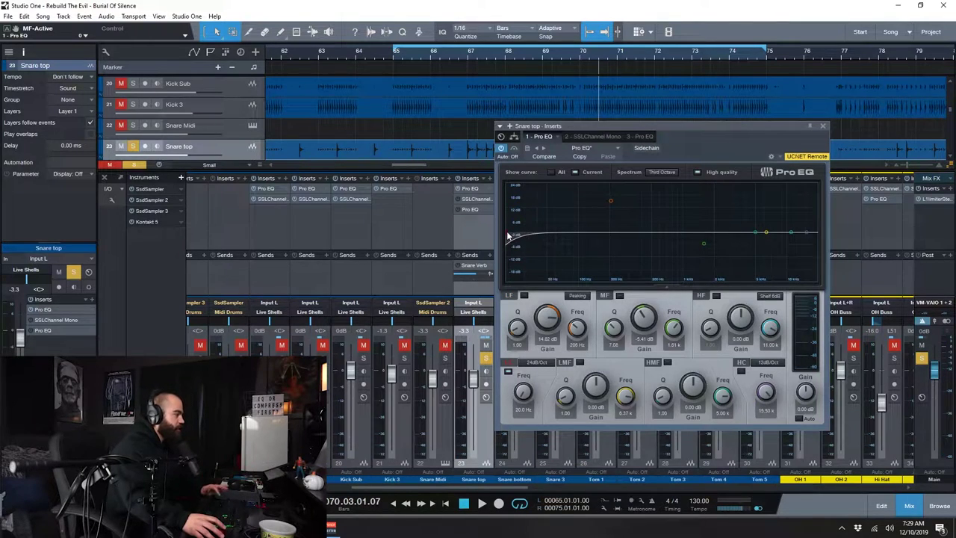
{"action": "left_click_drag", "start_coordinate": [508, 236], "coordinate": [514, 236]}
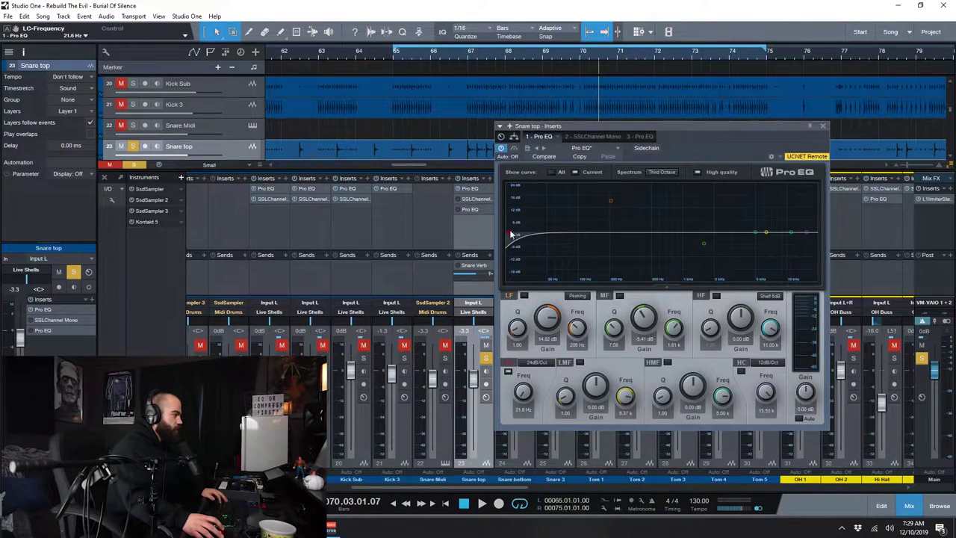
{"action": "left_click_drag", "start_coordinate": [511, 237], "coordinate": [572, 237]}
{"action": "key", "text": "space"}
{"action": "key", "text": "space"}
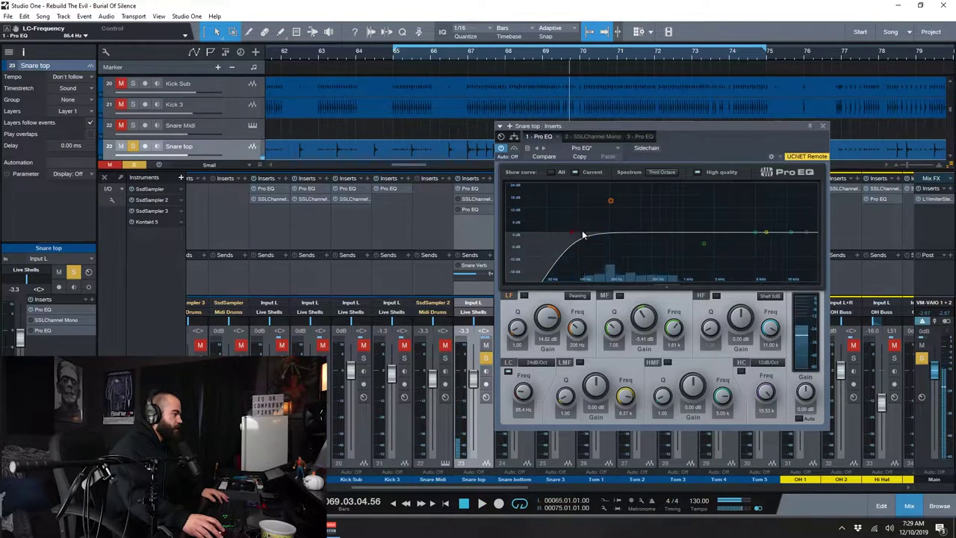
{"action": "key", "text": "ctrl+s"}
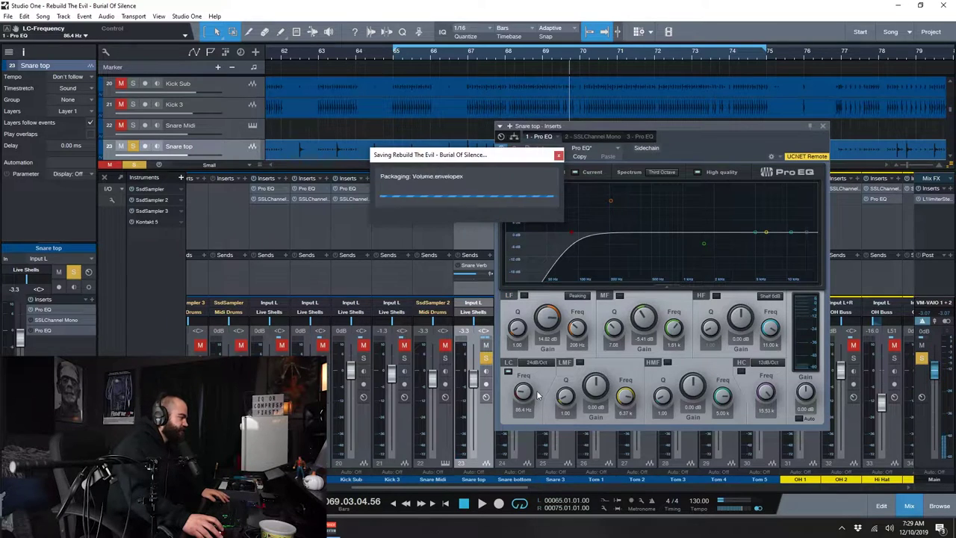
- Re-enable the mid band and turn it into a roughly 21 dB boost near 754 Hz, saving
{"action": "left_click_drag", "start_coordinate": [557, 132], "coordinate": [484, 166]}
{"action": "left_click", "coordinate": [632, 281]}
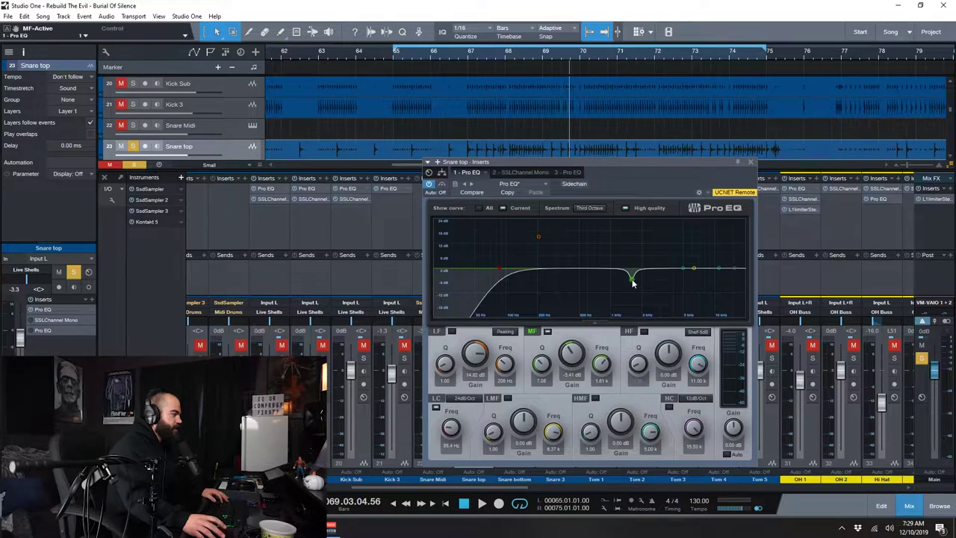
{"action": "key", "text": "ctrl+s"}
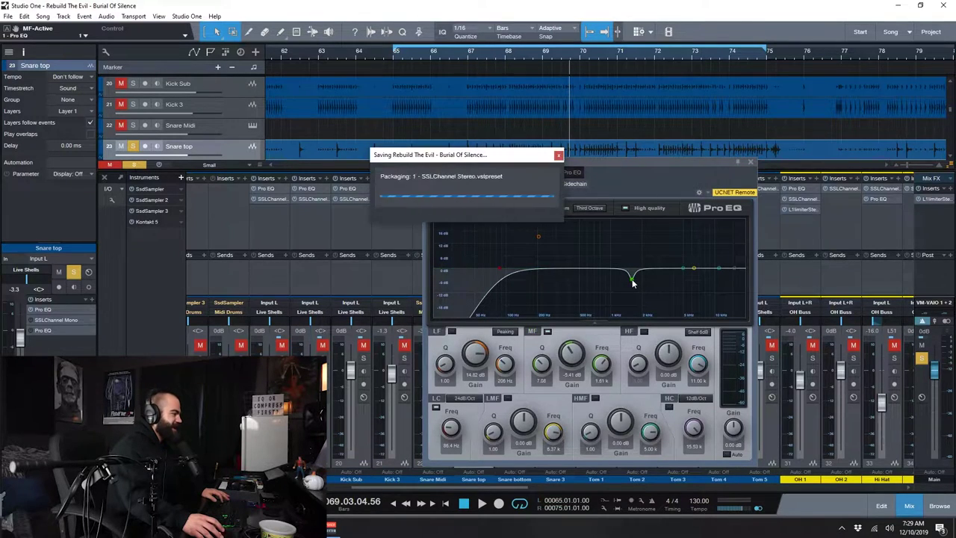
{"action": "left_click_drag", "start_coordinate": [632, 281], "coordinate": [598, 244]}
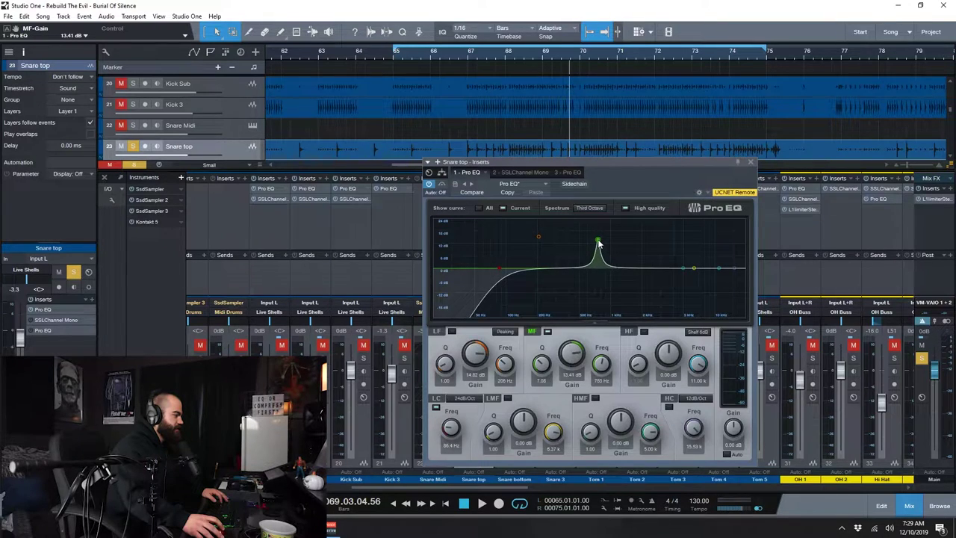
{"action": "left_click_drag", "start_coordinate": [598, 236], "coordinate": [599, 227]}
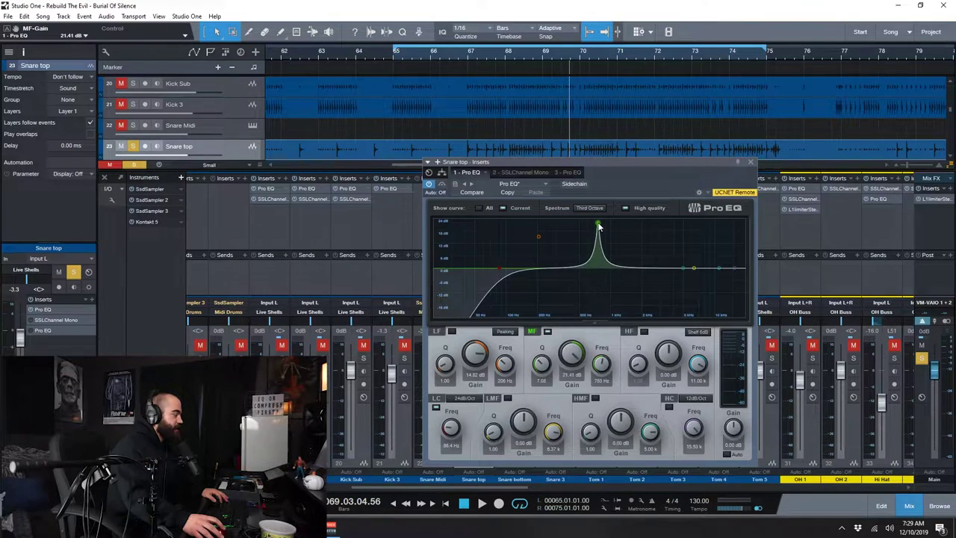
{"action": "key", "text": "ctrl+s"}
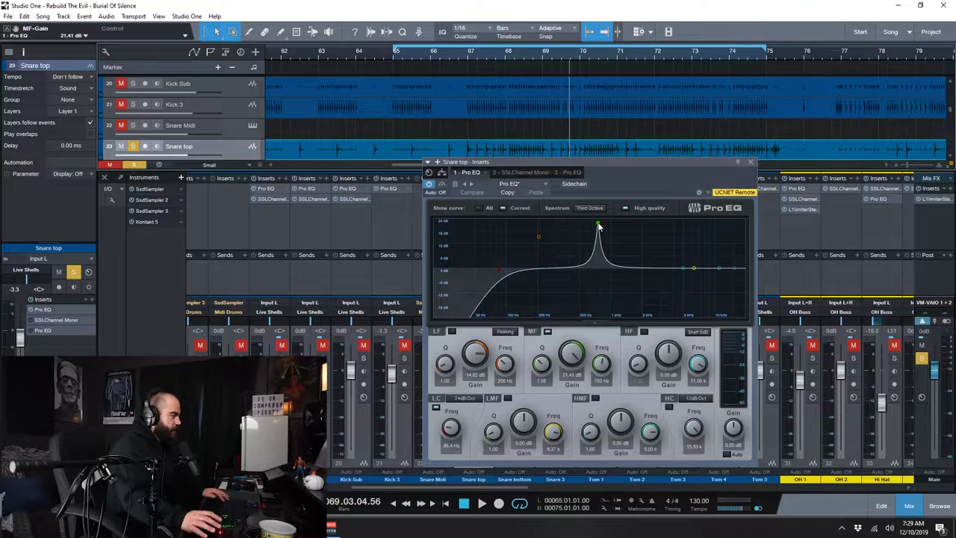
- Sweep the 24 dB mid boost during playback to find the ring, save, and return its gain to 0 dB
{"action": "key", "text": "space"}
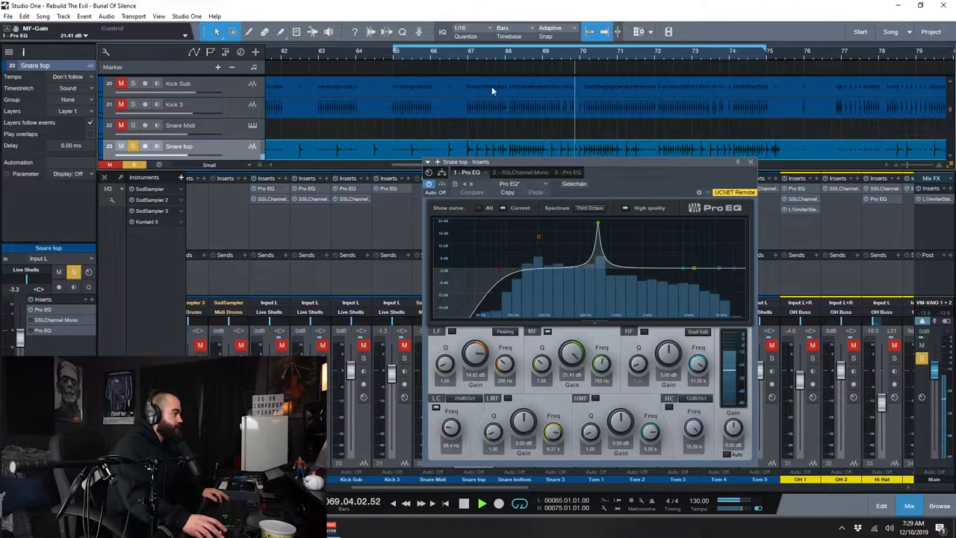
{"action": "mouse_move", "coordinate": [599, 228]}
{"action": "left_mouse_down"}
{"action": "mouse_move", "coordinate": [598, 217]}
{"action": "mouse_move", "coordinate": [613, 216]}
{"action": "mouse_move", "coordinate": [589, 210]}
{"action": "mouse_move", "coordinate": [590, 227]}
{"action": "left_mouse_up"}
{"action": "key", "text": "space"}
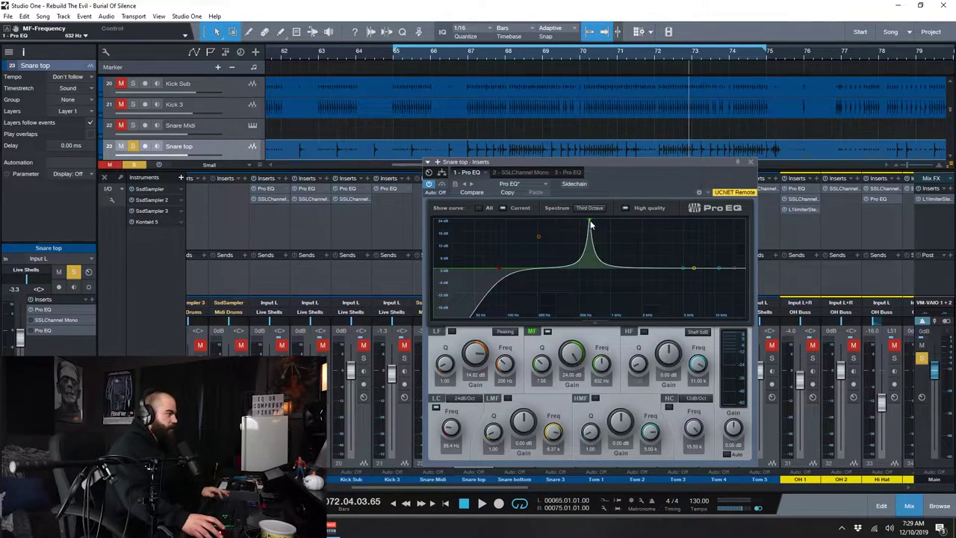
{"action": "key", "text": "space"}
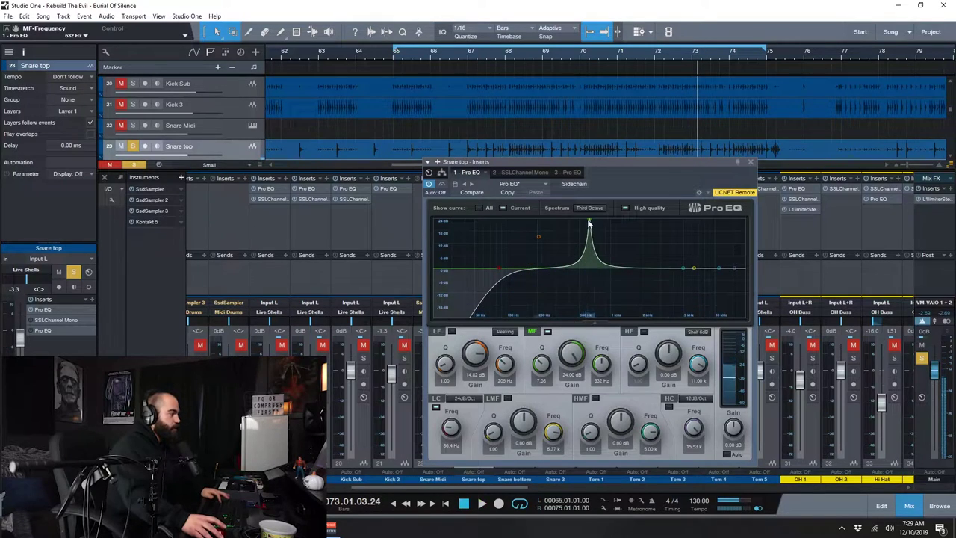
{"action": "left_click_drag", "start_coordinate": [590, 224], "coordinate": [634, 212]}
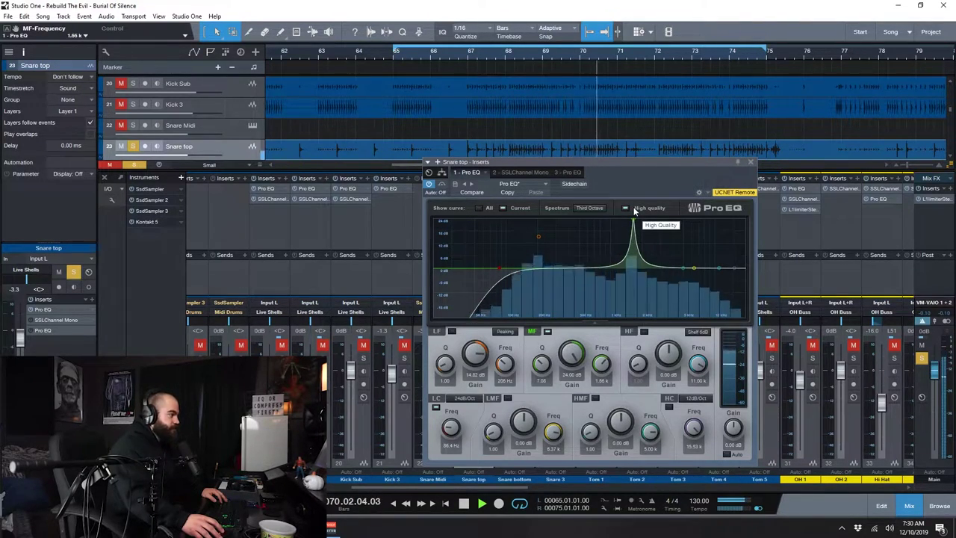
{"action": "key", "text": "space"}
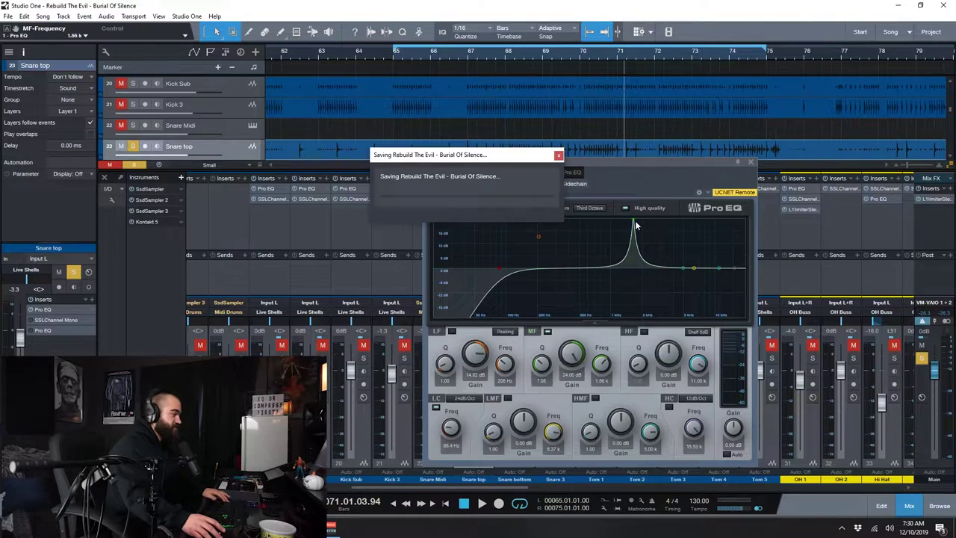
{"action": "key", "text": "ctrl+s"}
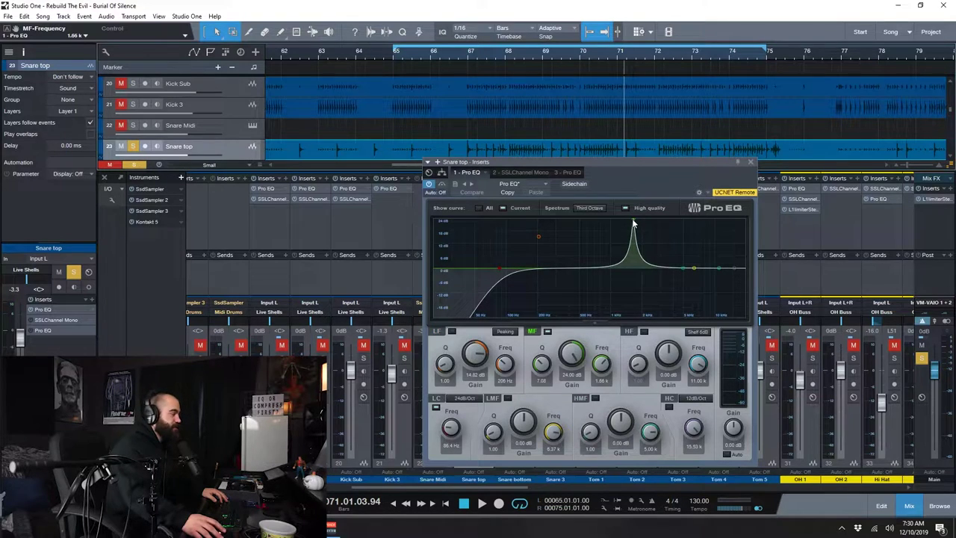
{"action": "left_click_drag", "start_coordinate": [573, 360], "coordinate": [563, 394]}
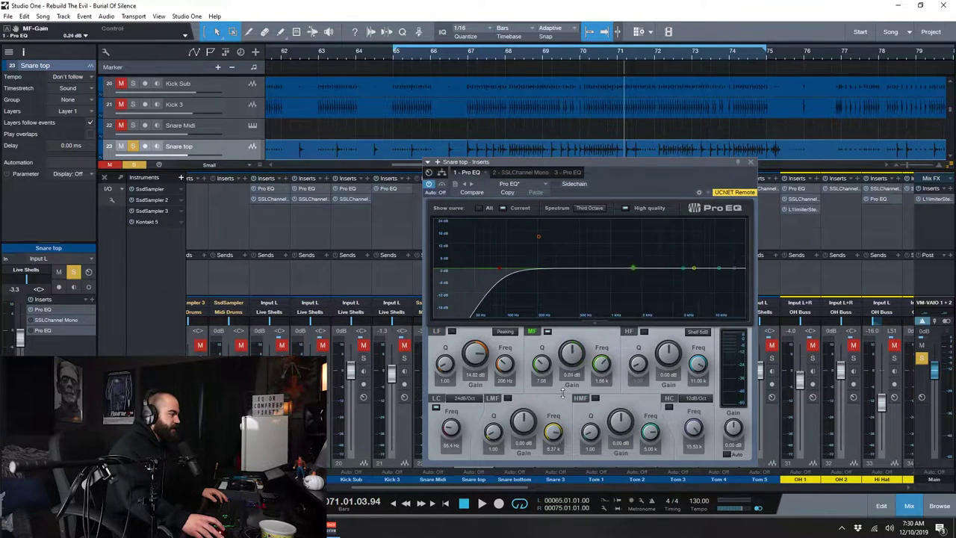
- During playback, enable the mid band, cut it to about -6 dB at 1.66 kHz, save, and close the EQ
{"action": "key", "text": "space"}
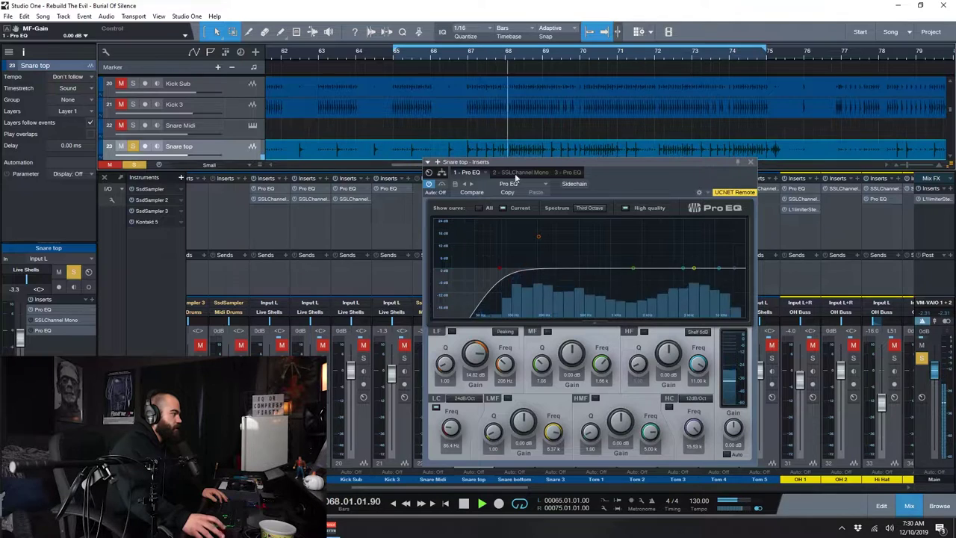
{"action": "left_click", "coordinate": [548, 332]}
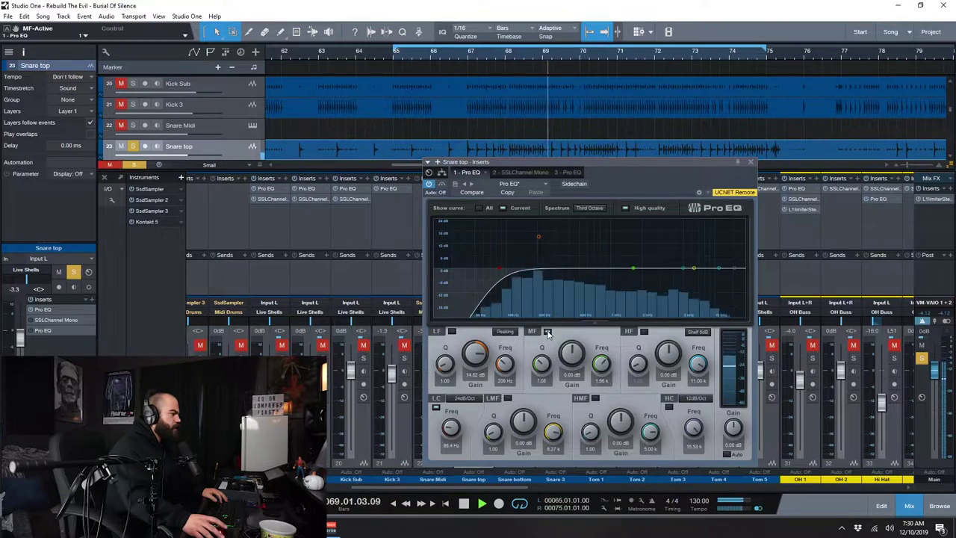
{"action": "left_click_drag", "start_coordinate": [572, 356], "coordinate": [569, 373]}
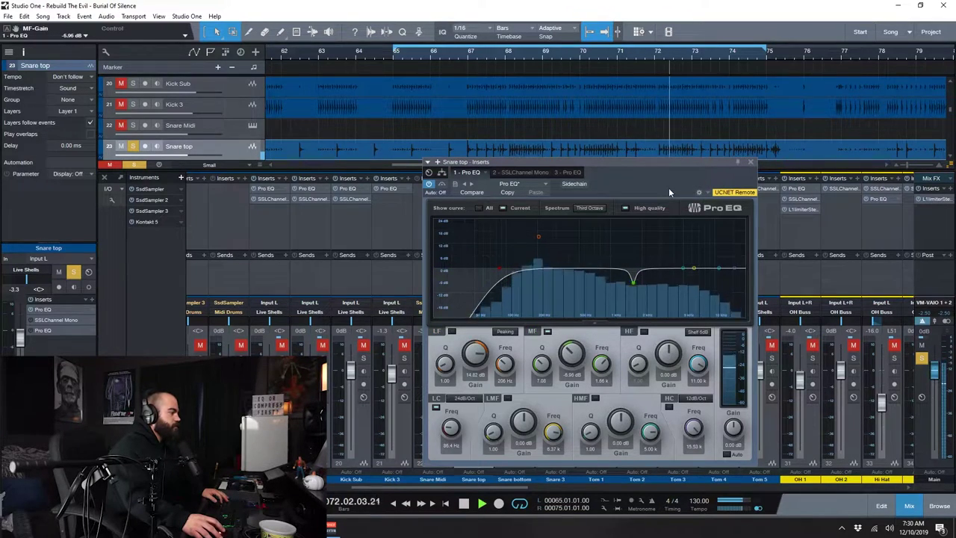
{"action": "key", "text": "ctrl+s"}
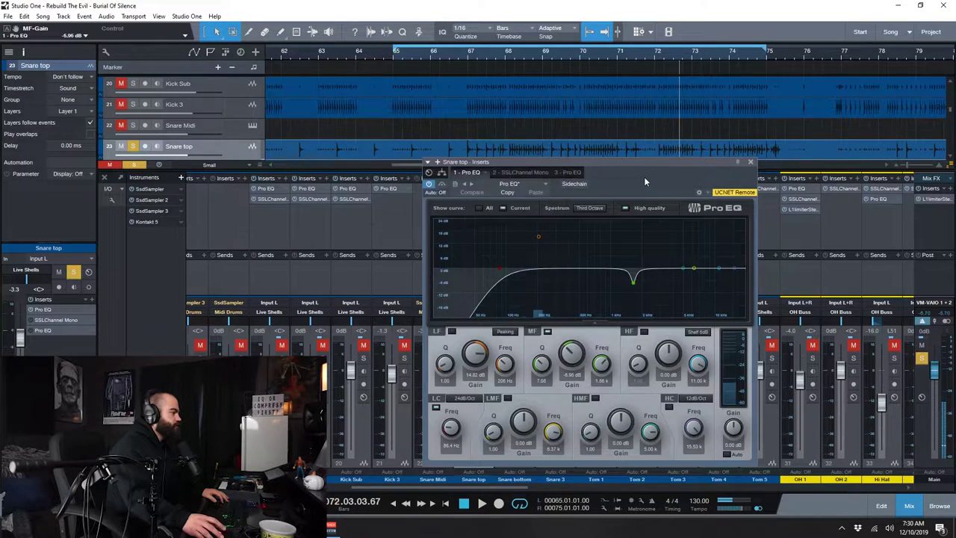
{"action": "key", "text": "Escape"}
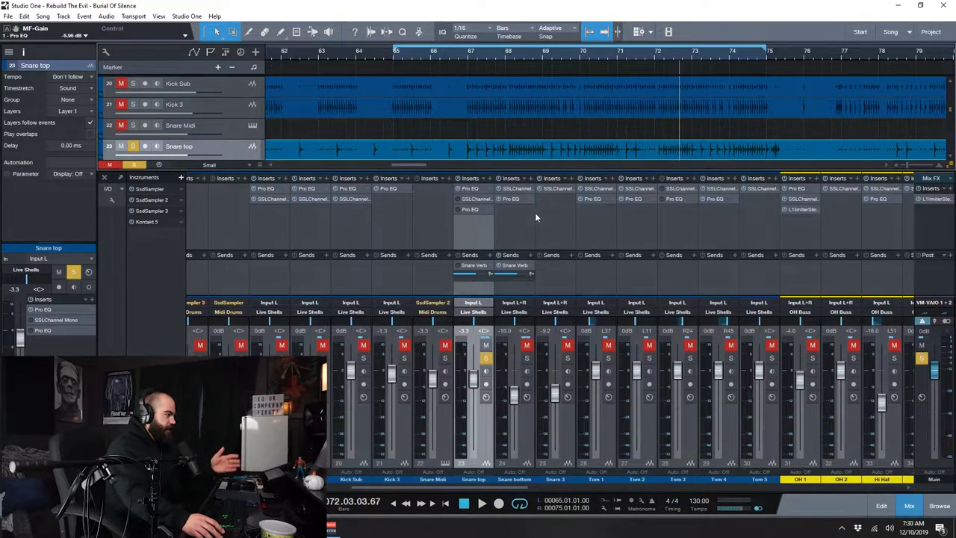
- Open Snare top's SSLChannel, inspect its HP and 200 Hz LF settings, then return to the first Pro EQ
{"action": "left_click", "coordinate": [475, 199]}
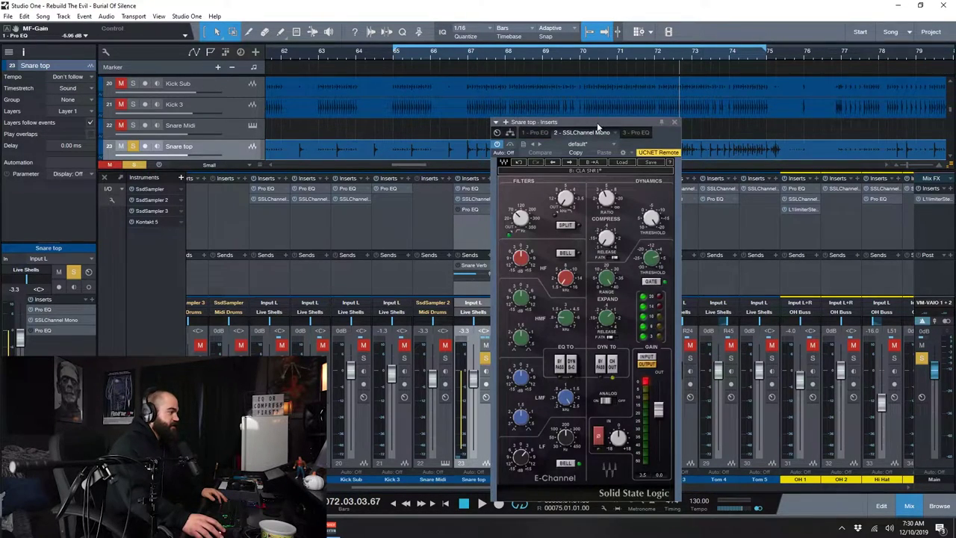
{"action": "left_click_drag", "start_coordinate": [598, 127], "coordinate": [613, 88]}
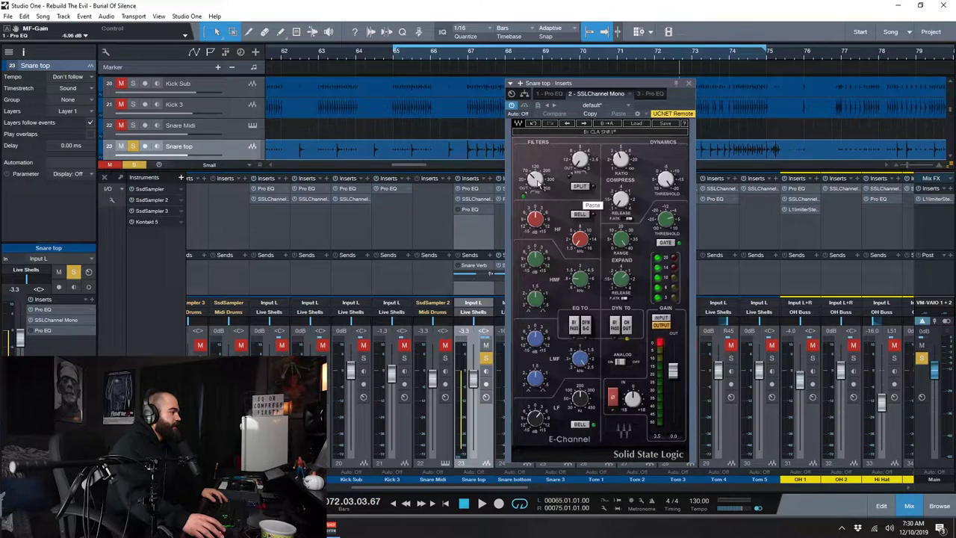
{"action": "mouse_move", "coordinate": [539, 180]}
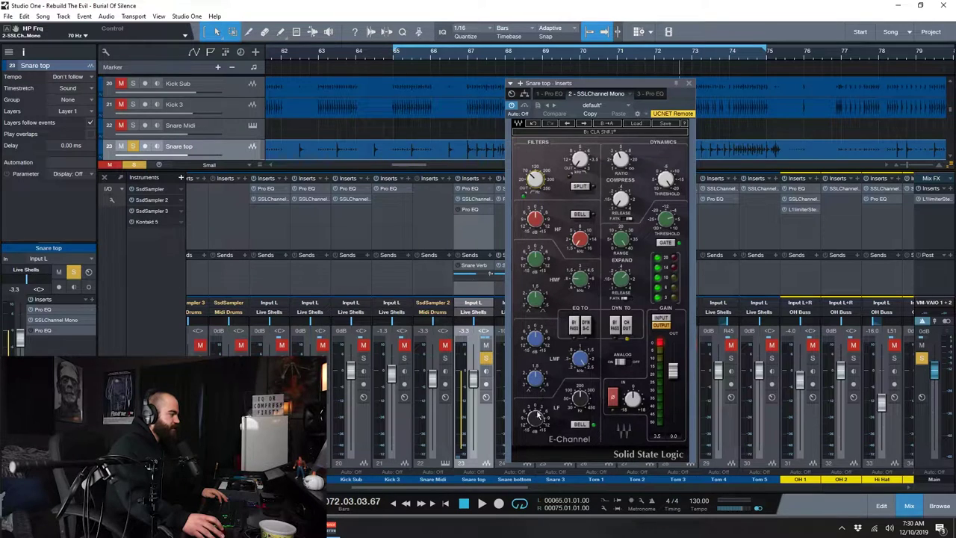
{"action": "mouse_move", "coordinate": [581, 405]}
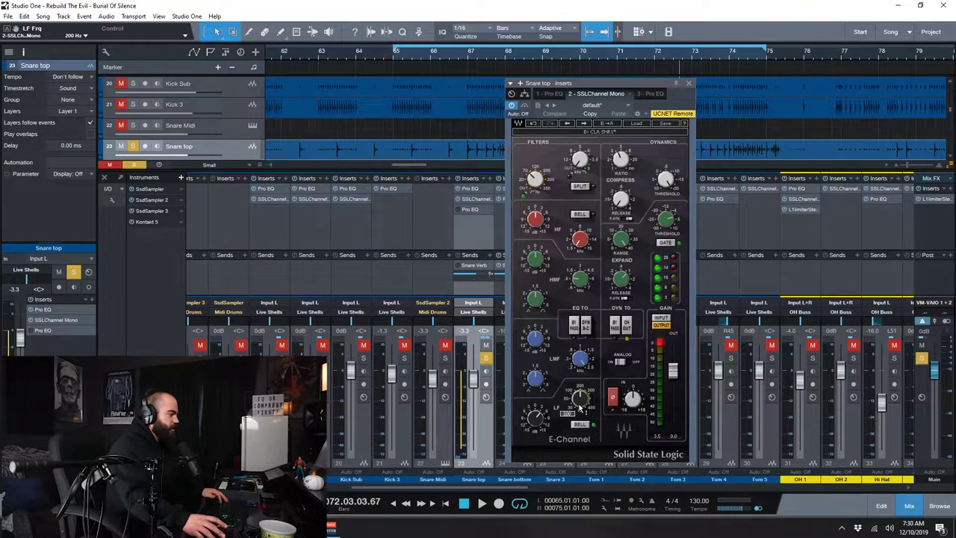
{"action": "left_click", "coordinate": [472, 190]}
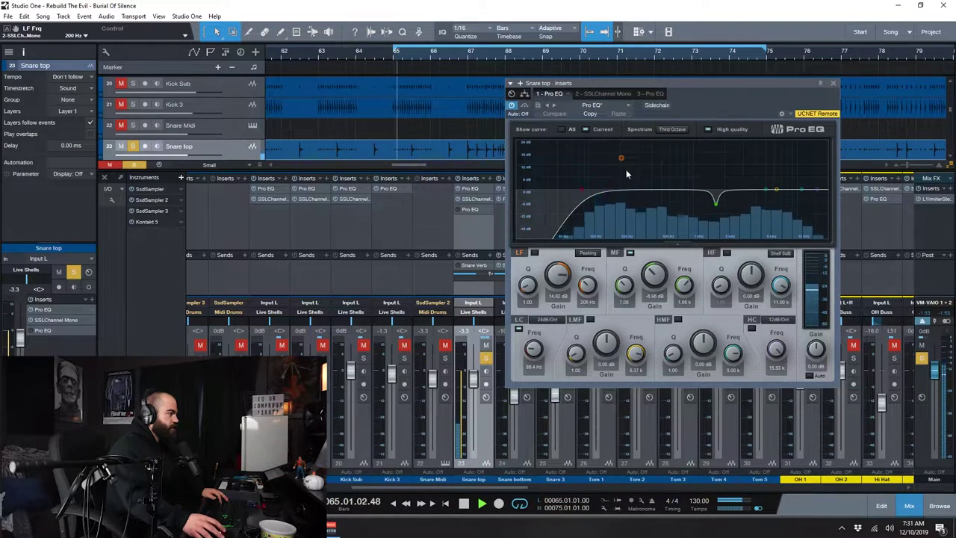
- Stop playback and switch the inserts window to Snare top's SSLChannel strip
{"action": "key", "text": "space"}
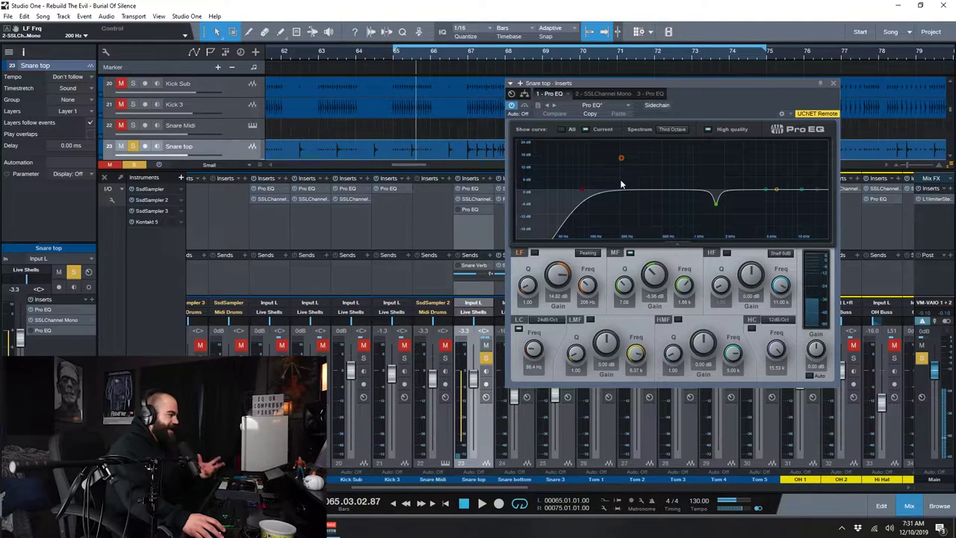
{"action": "left_click", "coordinate": [478, 199]}
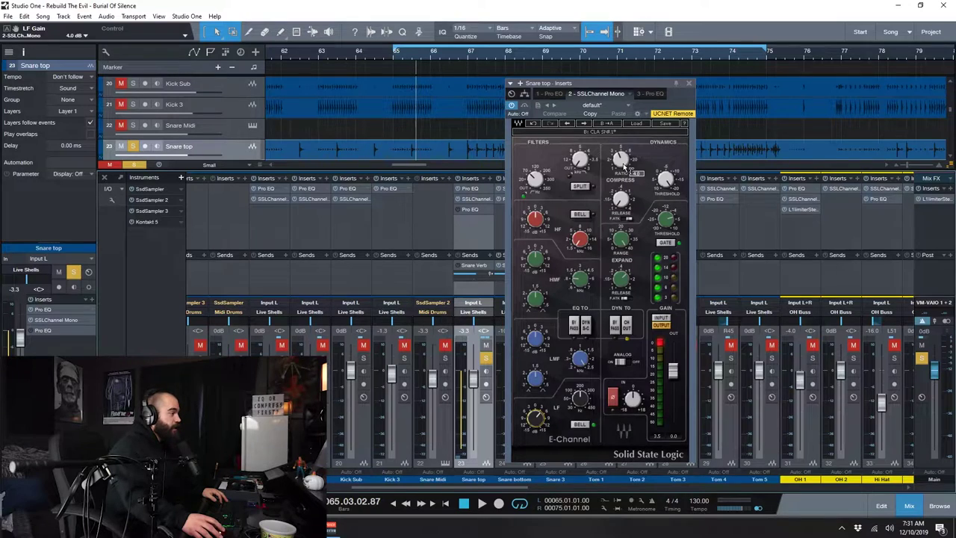
- Check the SSL compressor's 4.0 ratio, threshold and release, save, and move the playhead to bar 67
{"action": "left_click", "coordinate": [620, 159]}
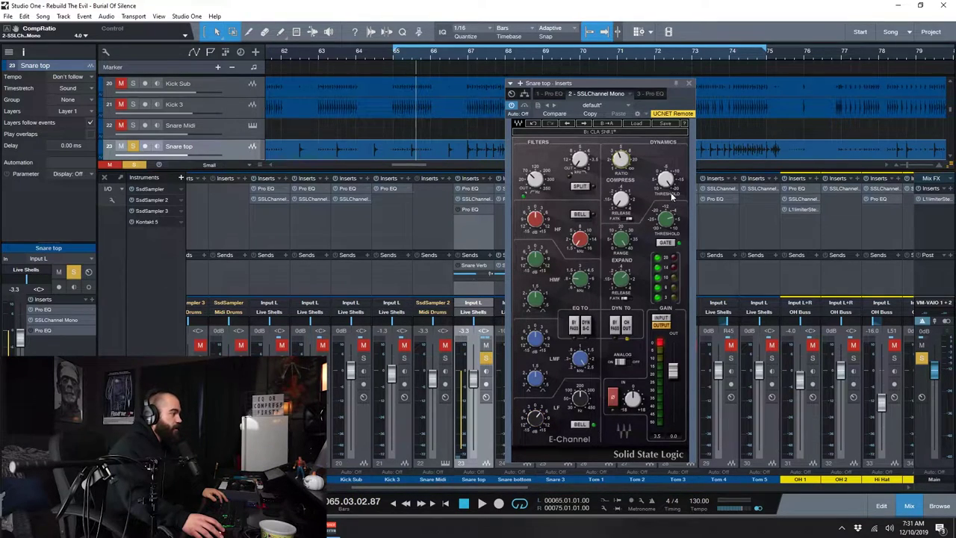
{"action": "left_click", "coordinate": [667, 182]}
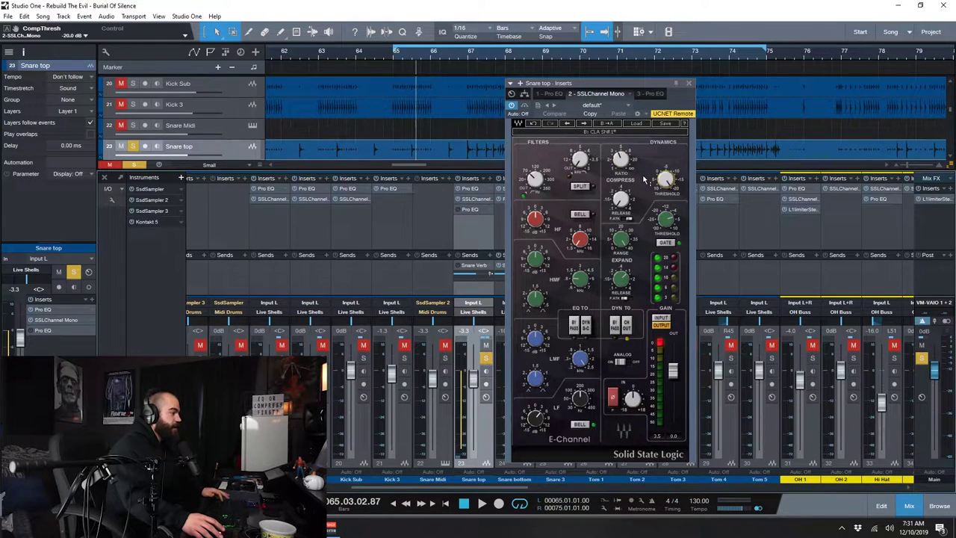
{"action": "left_click", "coordinate": [620, 199]}
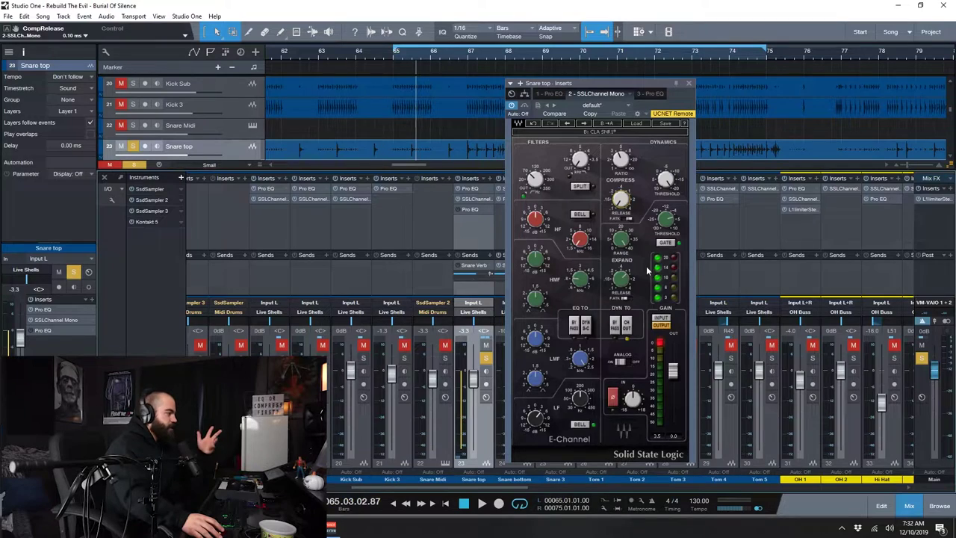
{"action": "key", "text": "ctrl+s"}
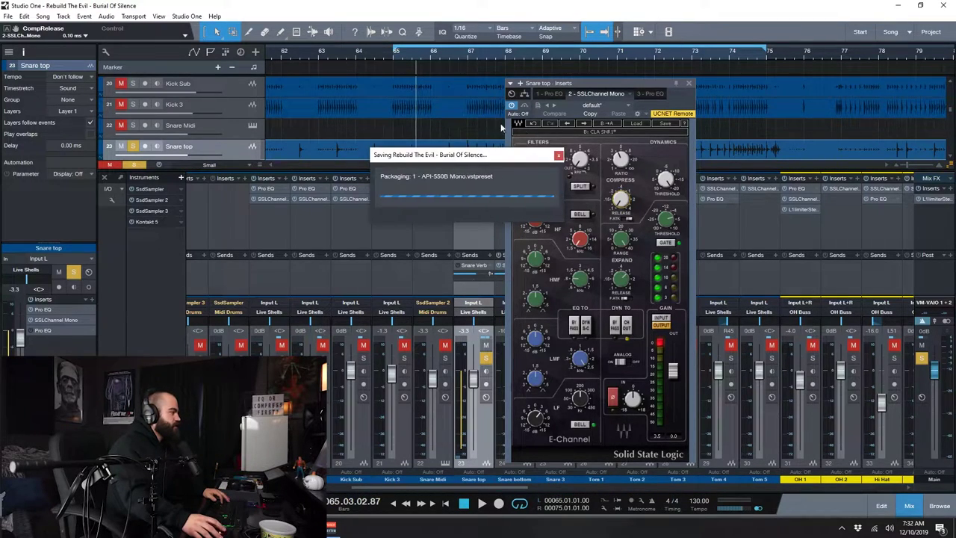
{"action": "left_click", "coordinate": [470, 56]}
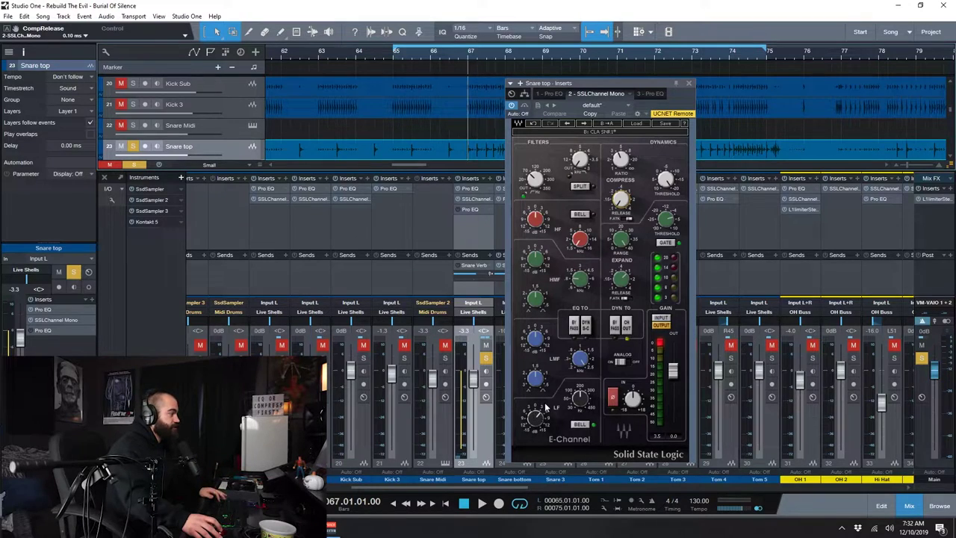
{"action": "left_click", "coordinate": [476, 188]}
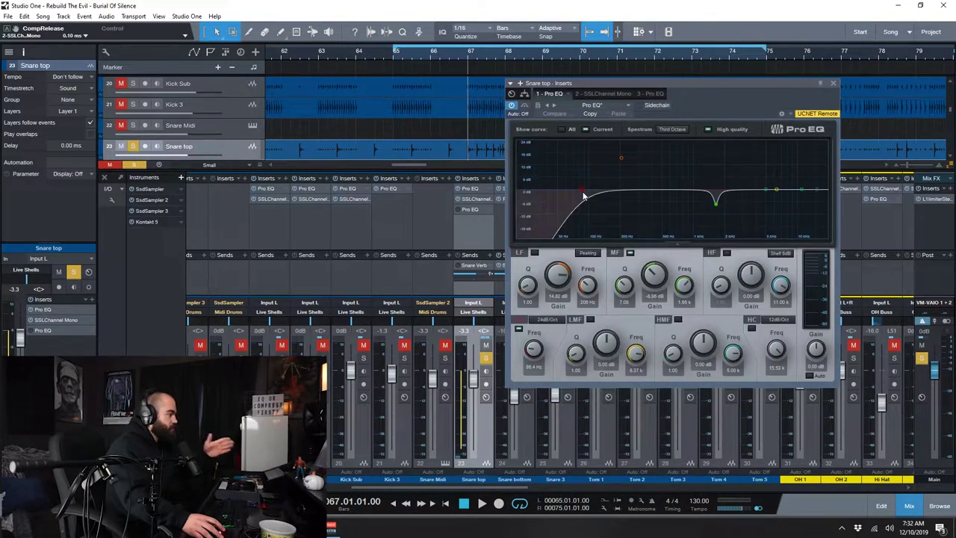
{"action": "left_click", "coordinate": [480, 199]}
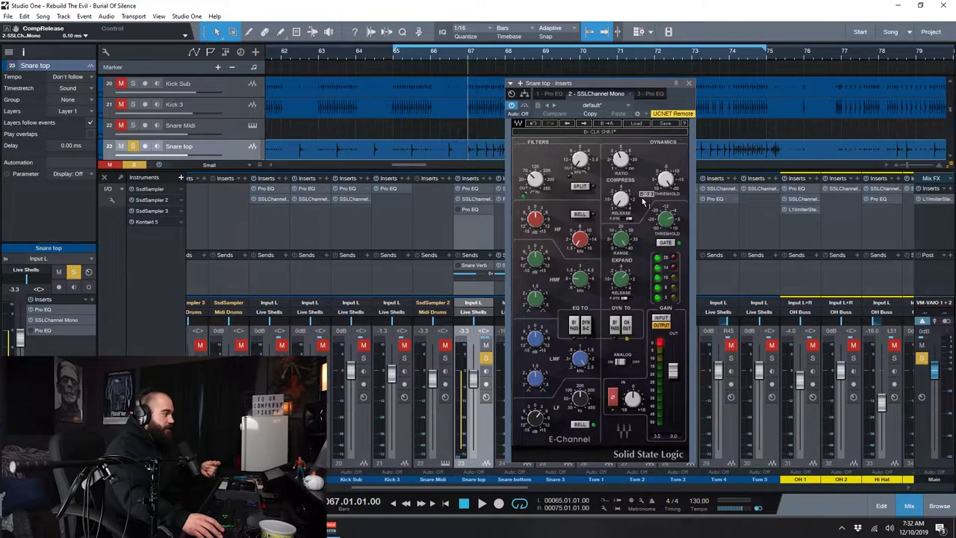
{"action": "left_click", "coordinate": [470, 190]}
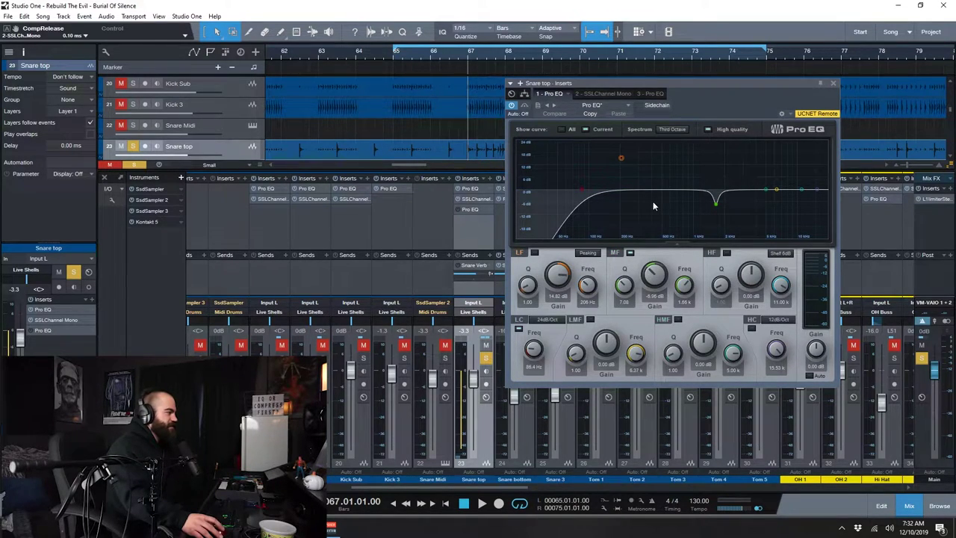
{"action": "left_click", "coordinate": [473, 201]}
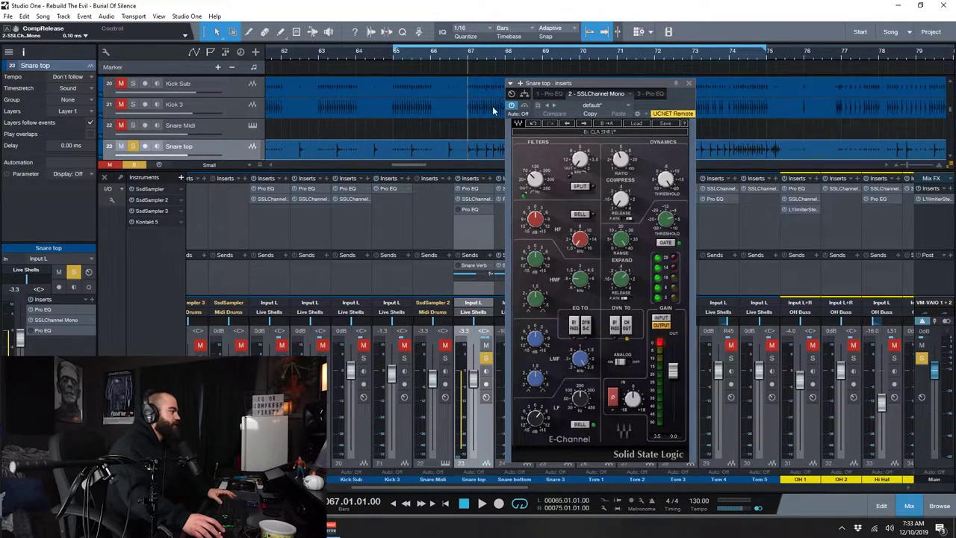
{"action": "key", "text": "space"}
{"action": "key", "text": "ctrl+s"}
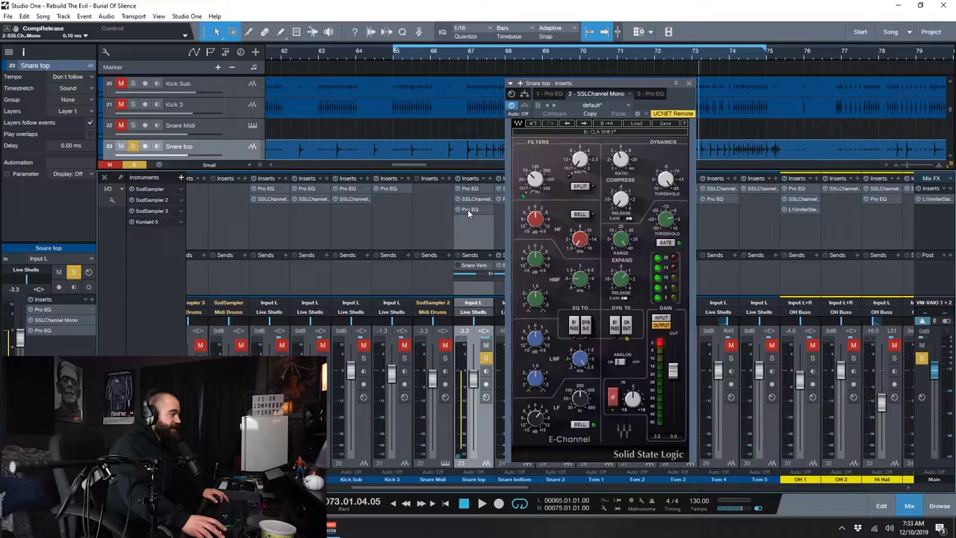
- Open the final Pro EQ insert, save, and play with its high shelf switched off for comparison
{"action": "left_click", "coordinate": [468, 209]}
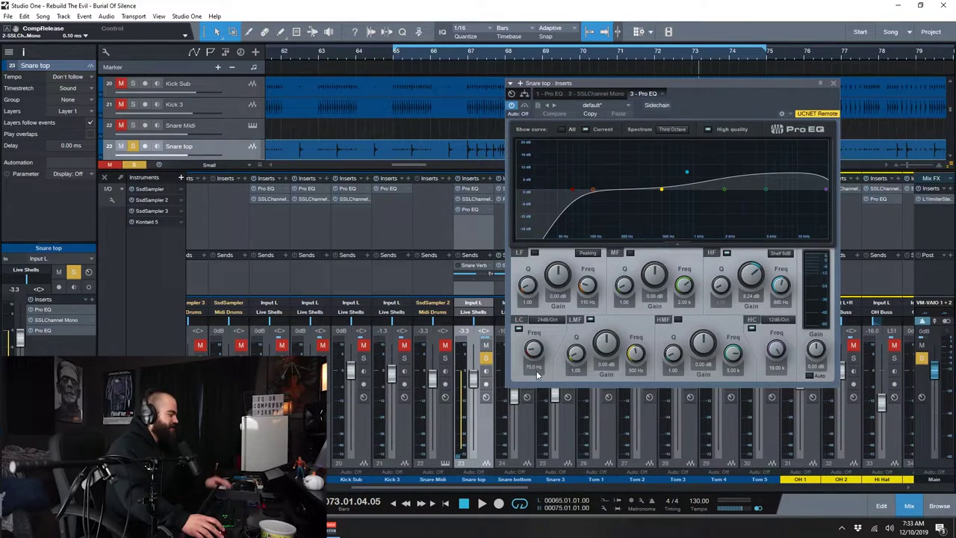
{"action": "key", "text": "ctrl+s"}
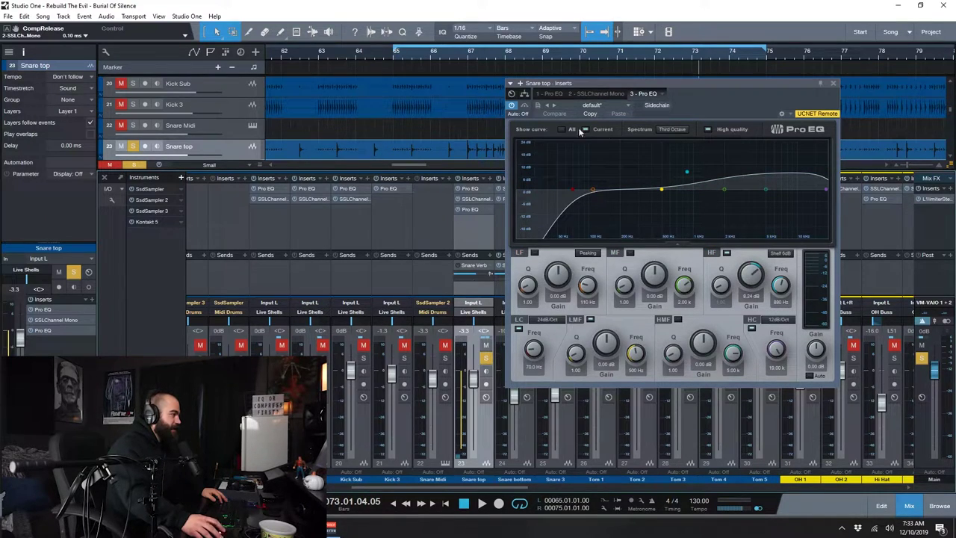
{"action": "double_click", "coordinate": [687, 171]}
{"action": "key", "text": "space"}
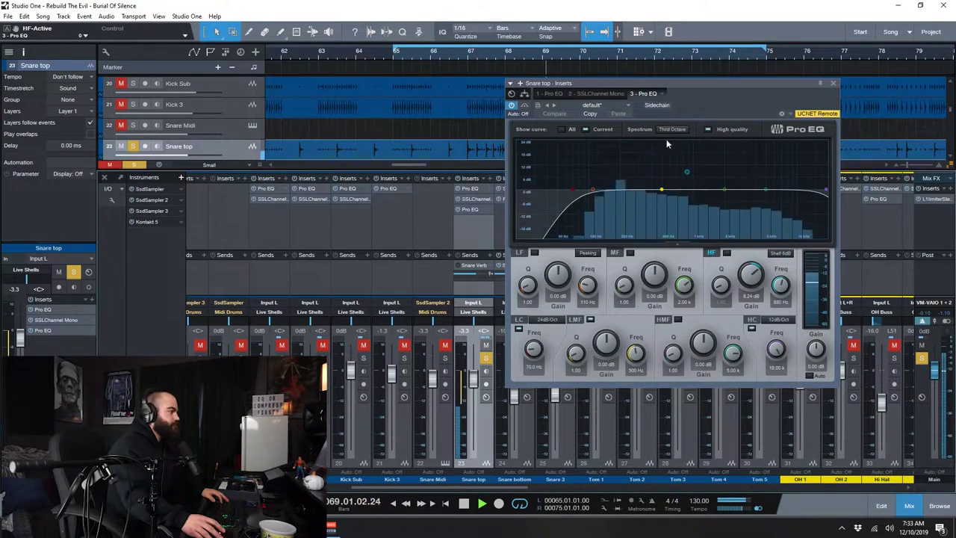
- Re-enable the 8.24 dB high shelf at 880 Hz, play it back, save, and reposition the EQ window
{"action": "left_click_drag", "start_coordinate": [665, 88], "coordinate": [718, 176]}
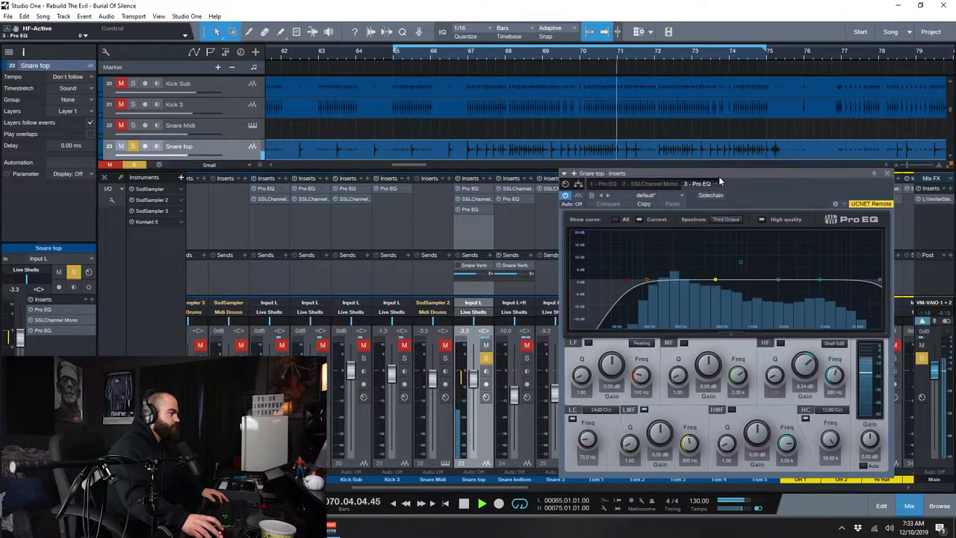
{"action": "left_click", "coordinate": [741, 263]}
{"action": "key", "text": "space"}
{"action": "key", "text": "ctrl+s"}
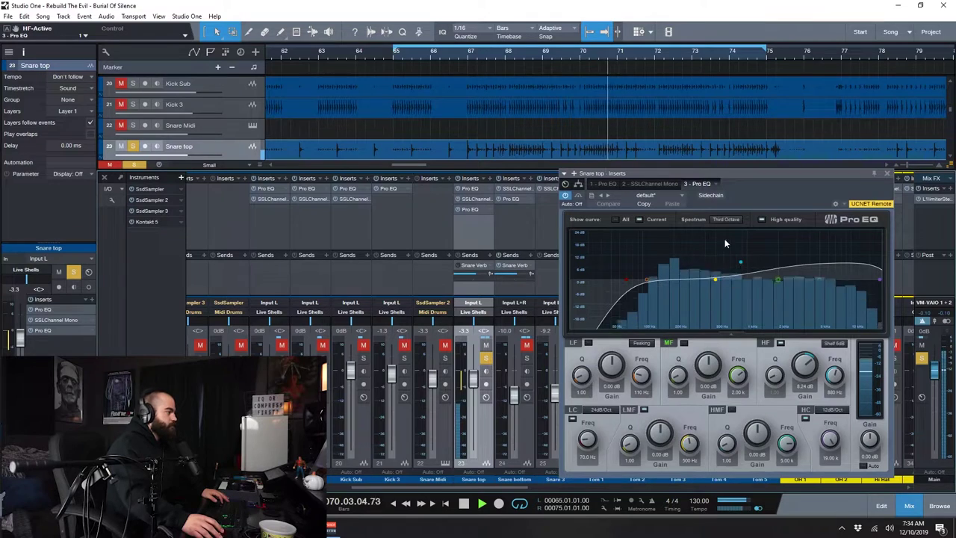
{"action": "left_click_drag", "start_coordinate": [736, 175], "coordinate": [738, 166]}
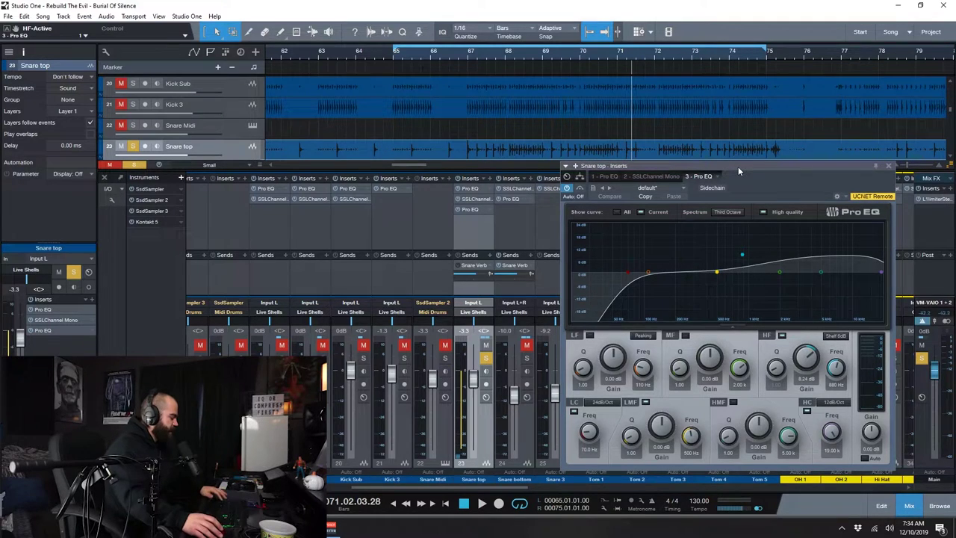
{"action": "left_click_drag", "start_coordinate": [738, 167], "coordinate": [710, 166]}
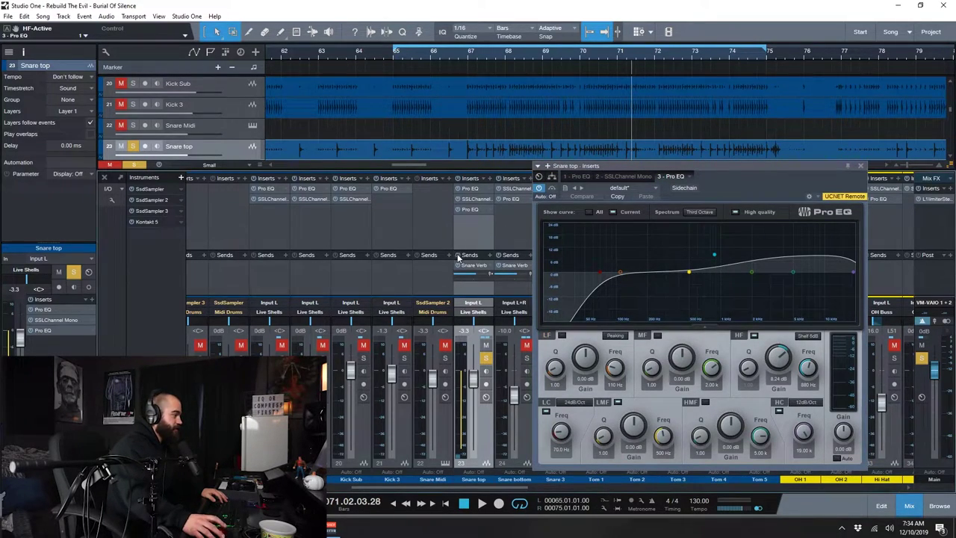
- Play the snare top from bar 67 with the final EQ bypassed, saving along the way
{"action": "left_click", "coordinate": [469, 58]}
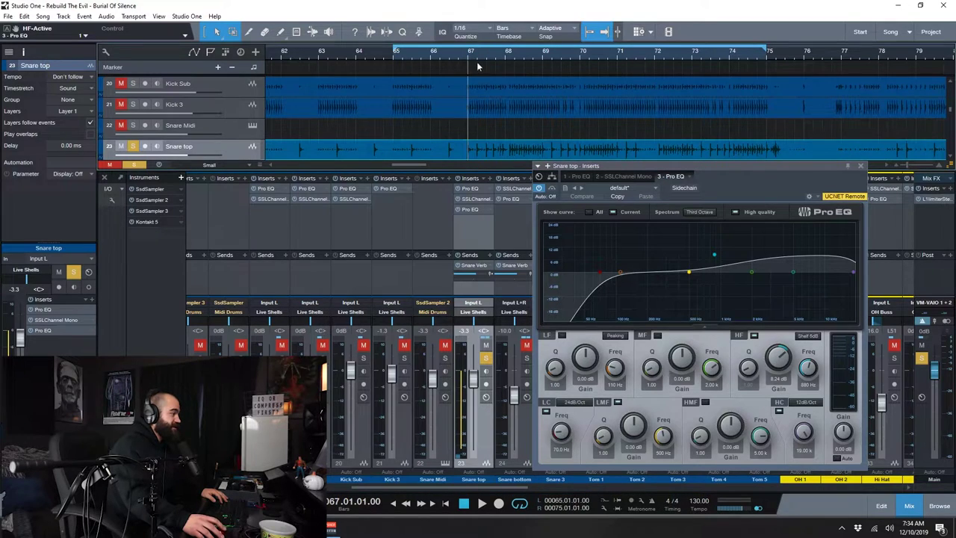
{"action": "key", "text": "ctrl+s"}
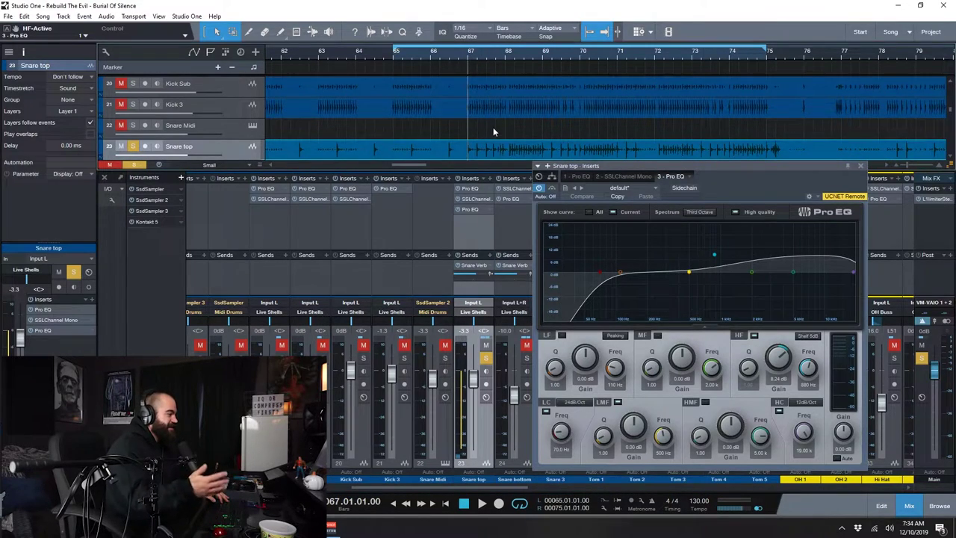
{"action": "key", "text": "space"}
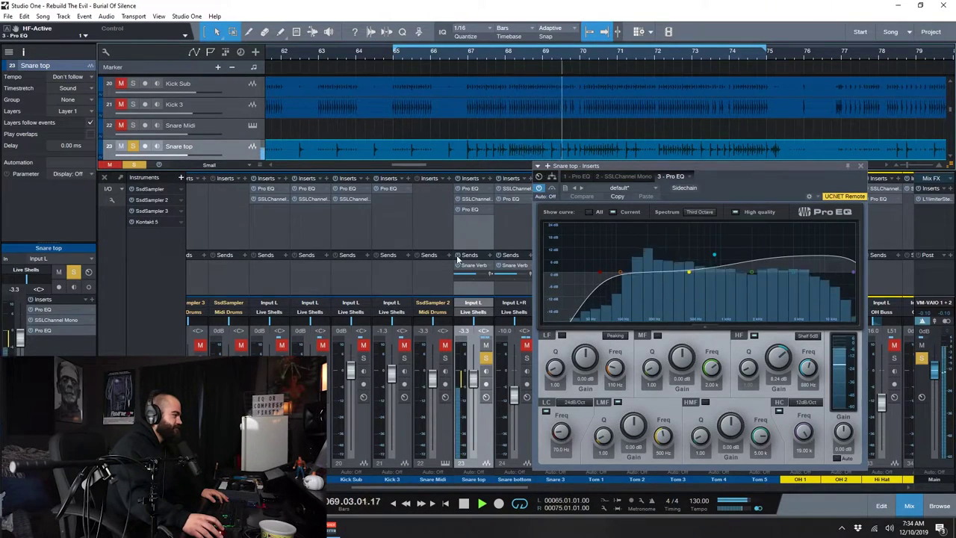
{"action": "key", "text": "ctrl+s"}
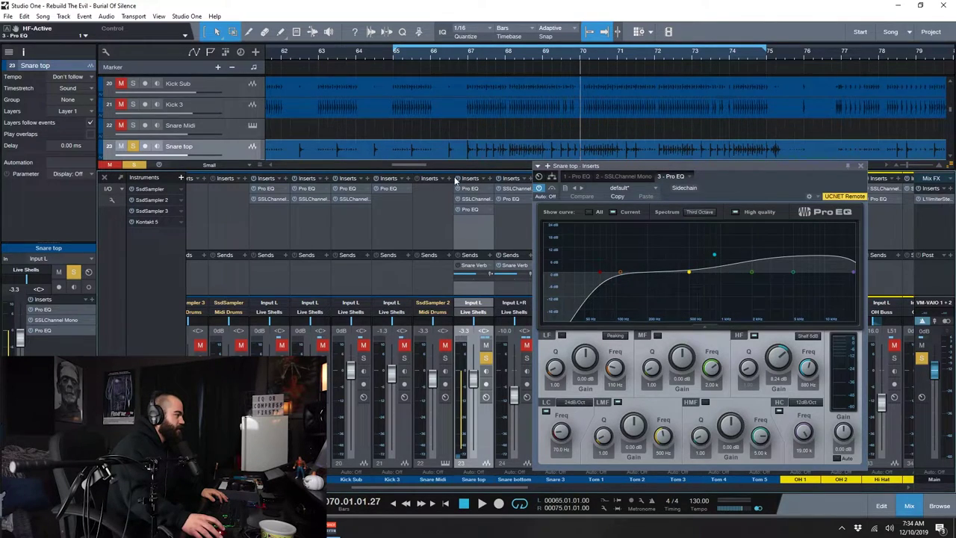
{"action": "left_click", "coordinate": [466, 53]}
{"action": "key", "text": "space"}
{"action": "key", "text": "ctrl+s"}
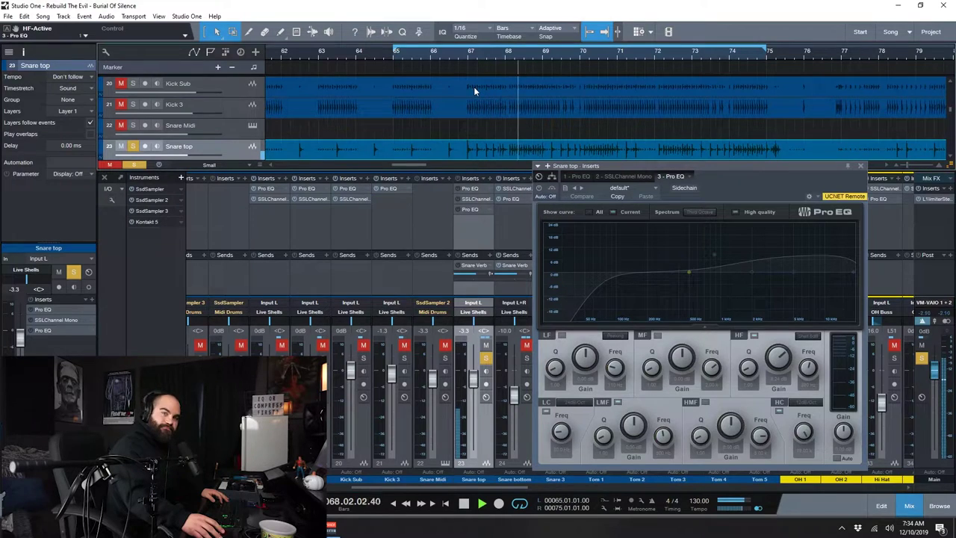
- Switch the final Pro EQ back on, replay from bar 67 to hear it, and save
{"action": "left_click", "coordinate": [459, 177]}
{"action": "key", "text": "space"}
{"action": "key", "text": "ctrl+s"}
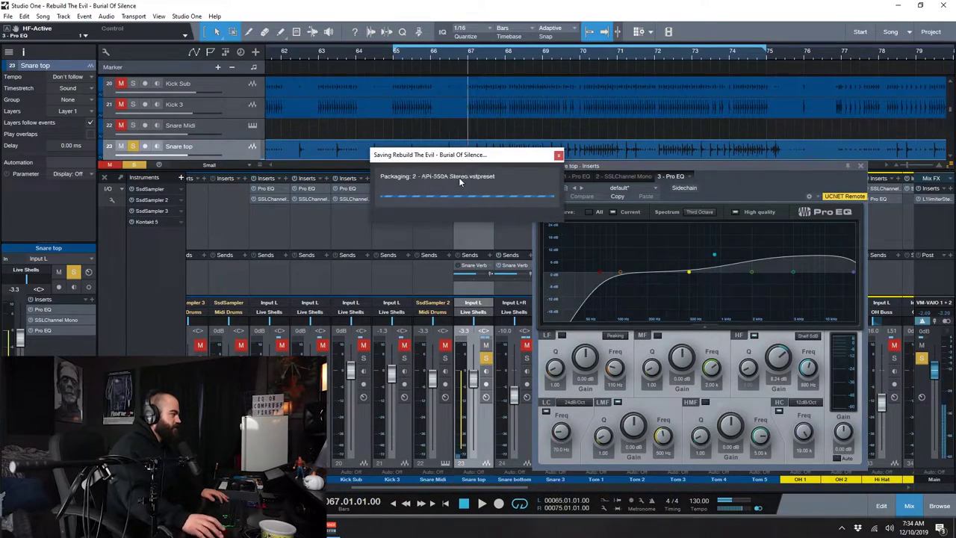
{"action": "key", "text": "space"}
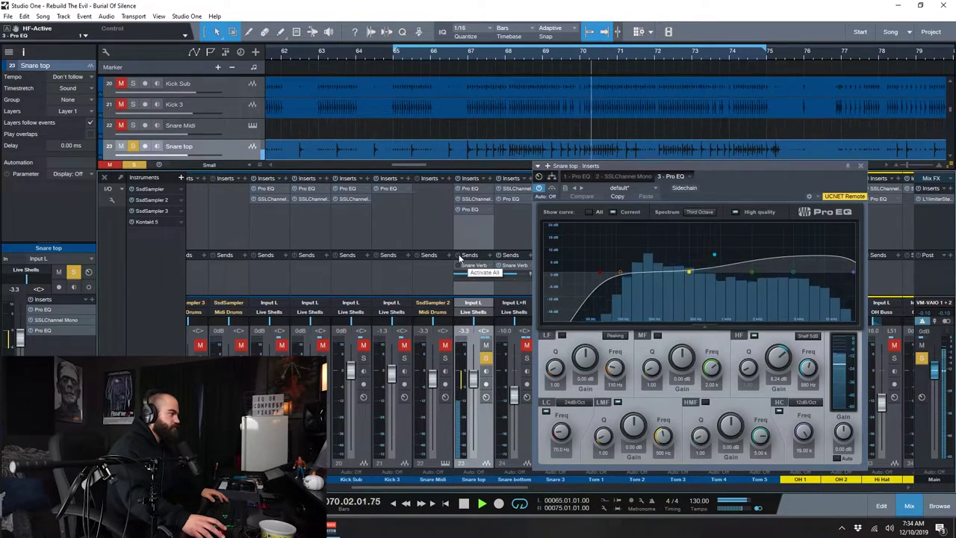
{"action": "key", "text": "space"}
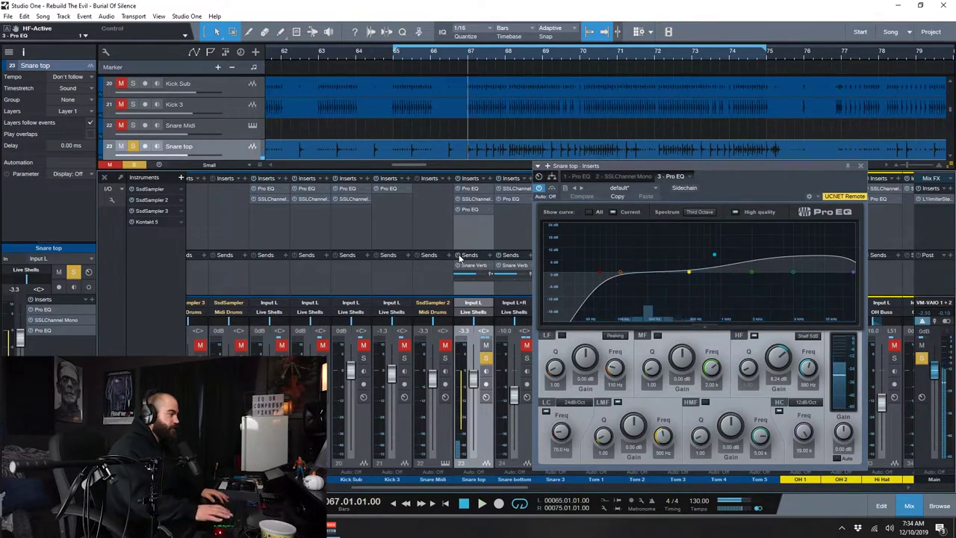
{"action": "key", "text": "ctrl+s"}
- Close the Pro EQ window, play the snare top within the full mix, and save
{"action": "left_click", "coordinate": [859, 166]}
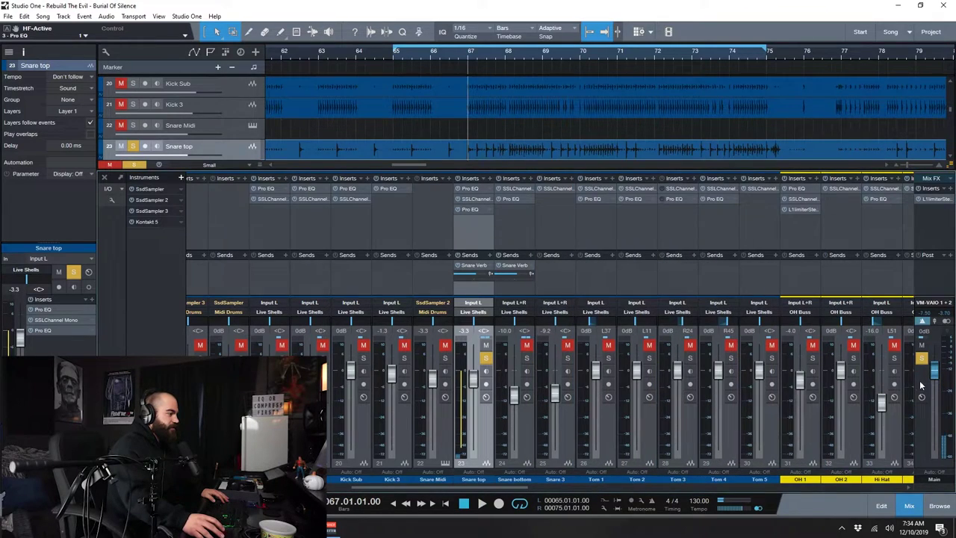
{"action": "key", "text": "space"}
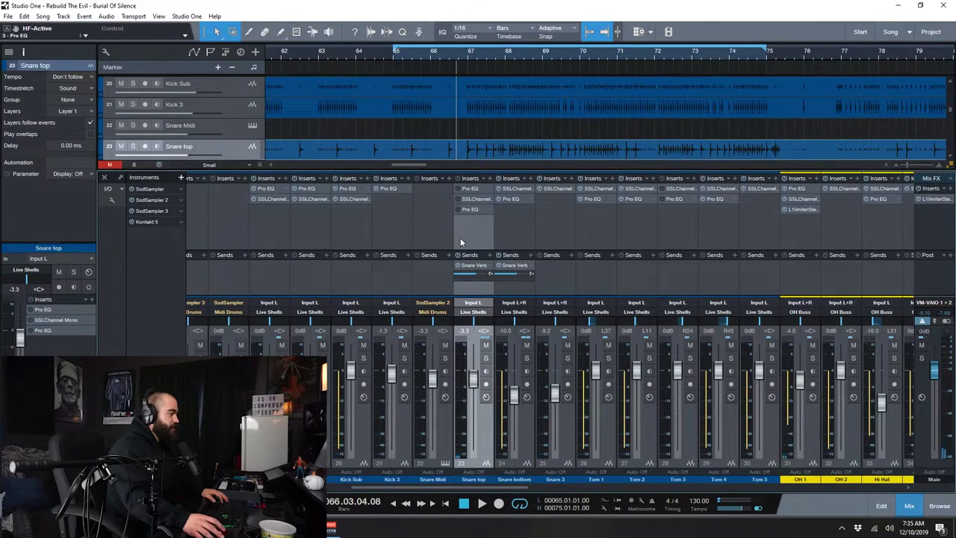
{"action": "key", "text": "ctrl+s"}
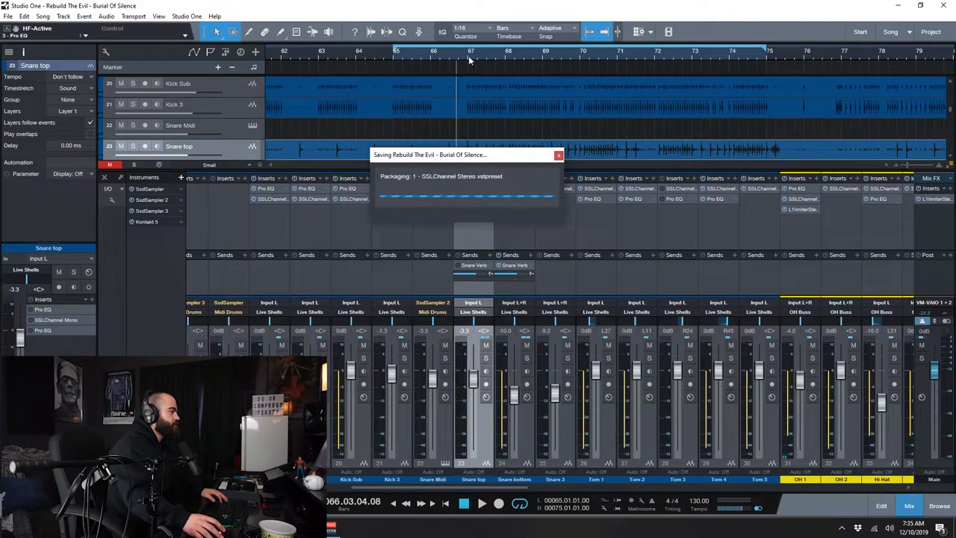
{"action": "key", "text": "space"}
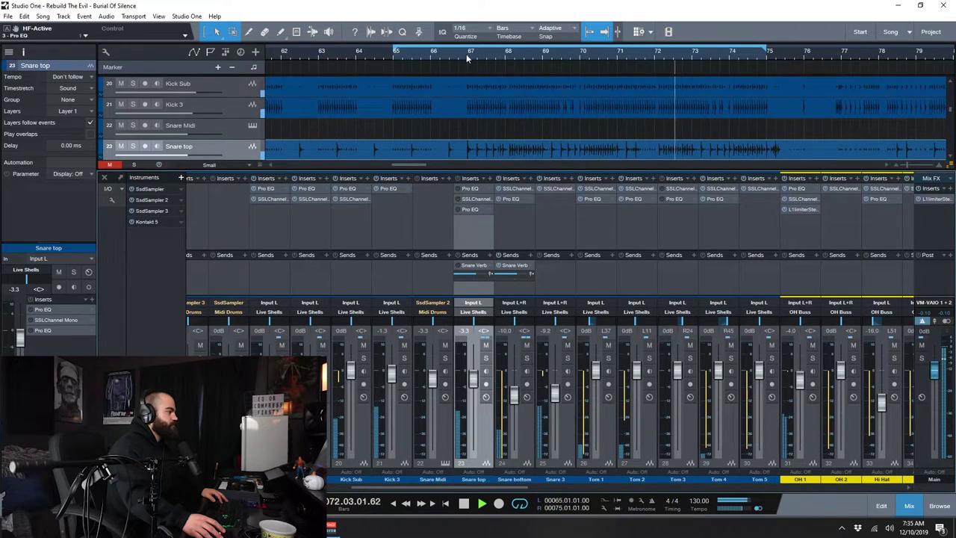
{"action": "key", "text": "space"}
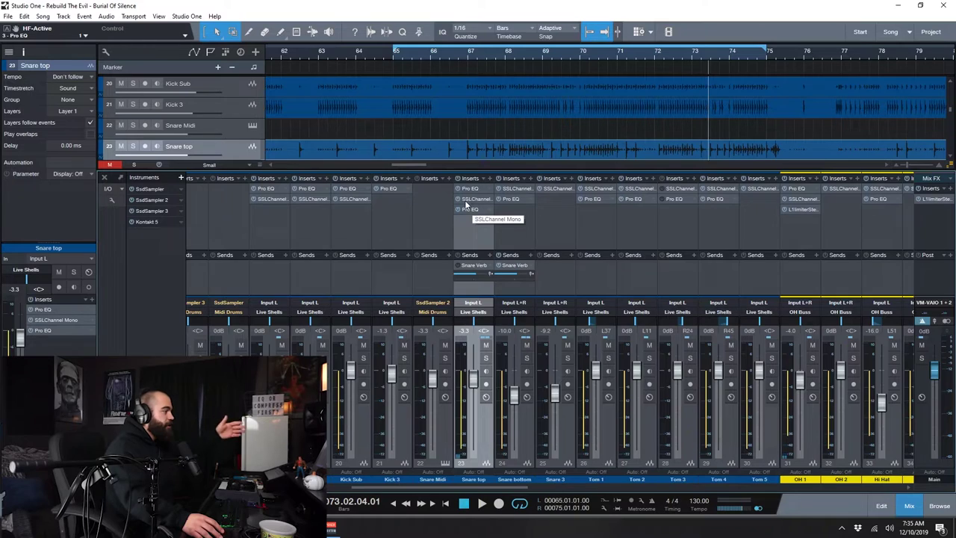
{"action": "left_click", "coordinate": [503, 226]}
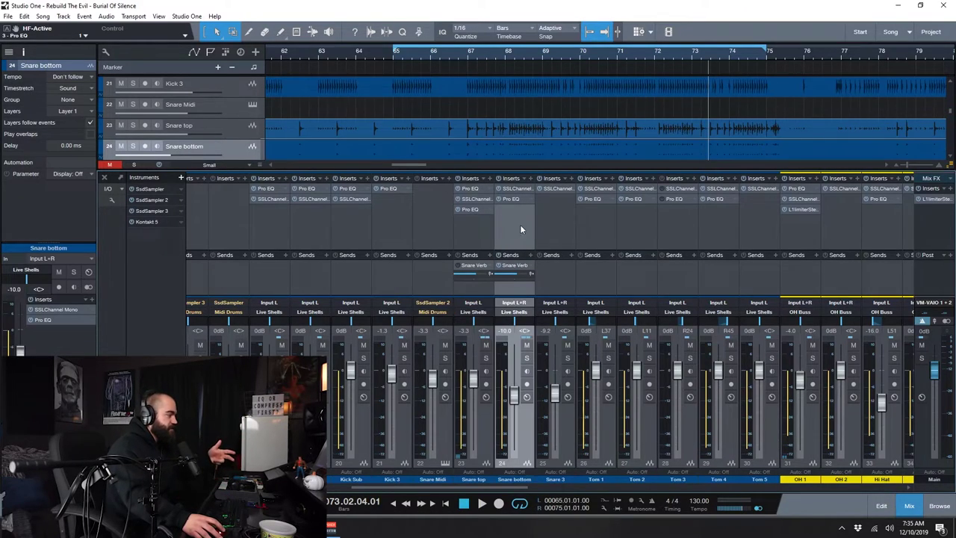
{"action": "left_click", "coordinate": [549, 220]}
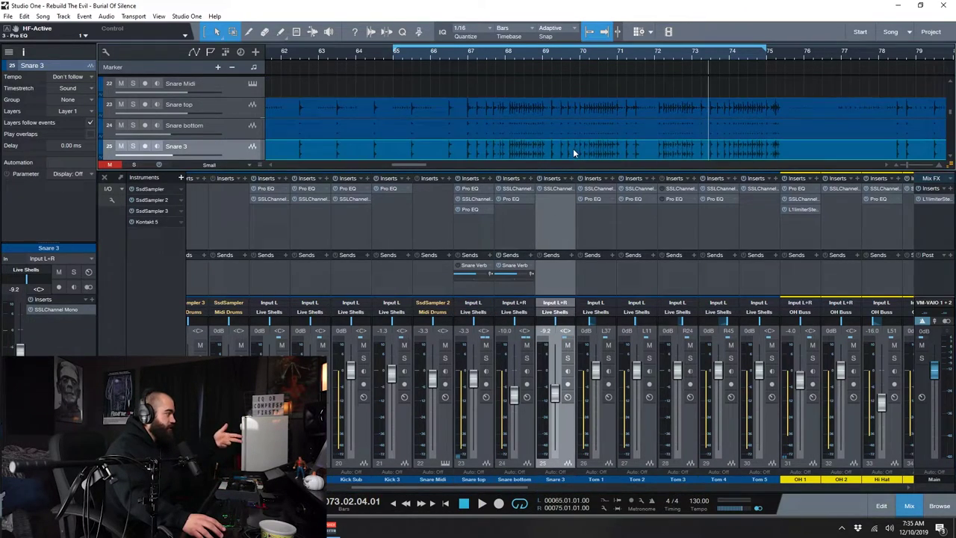
{"action": "key", "text": "ctrl+s"}
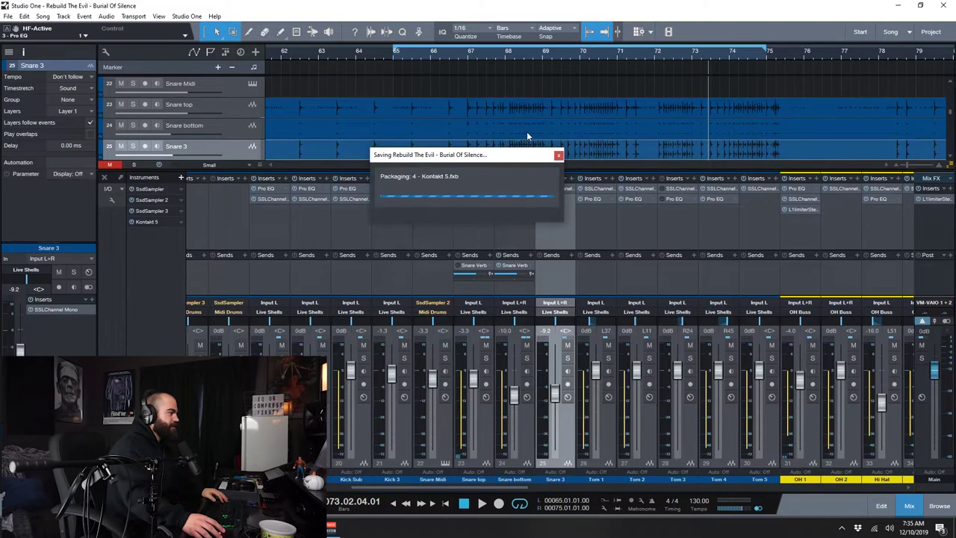
{"action": "key", "text": "Up"}
{"action": "key", "text": "Down"}
{"action": "key", "text": "Up"}
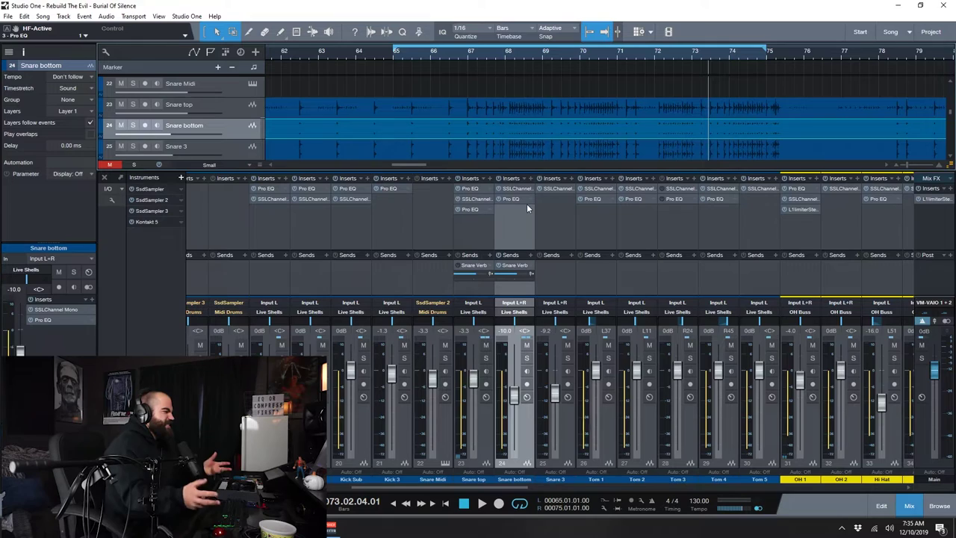
{"action": "left_click", "coordinate": [551, 213]}
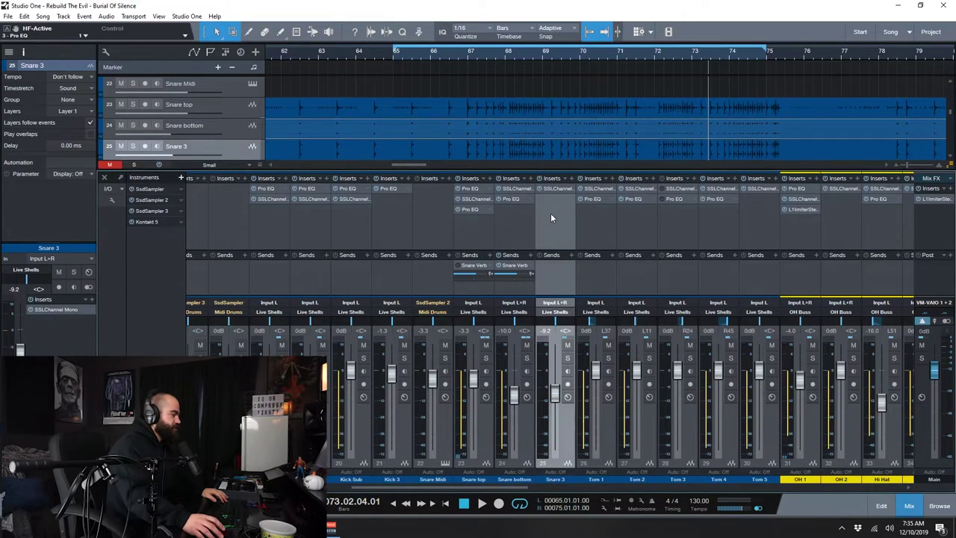
{"action": "left_click", "coordinate": [477, 222]}
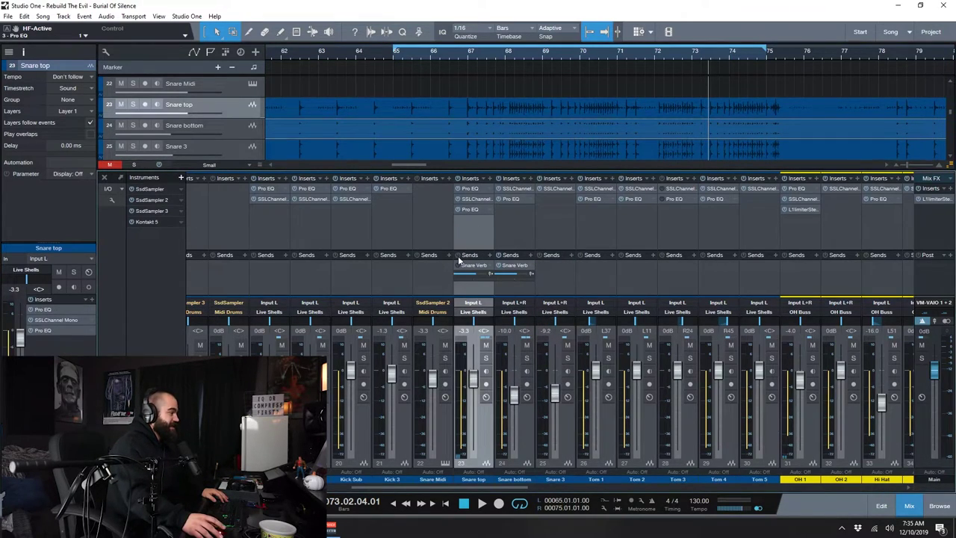
{"action": "left_click", "coordinate": [910, 506]}
- Save the song with the snare top's Pro EQ, SSL Channel and Pro EQ inserts
{"action": "key", "text": "ctrl+s"}
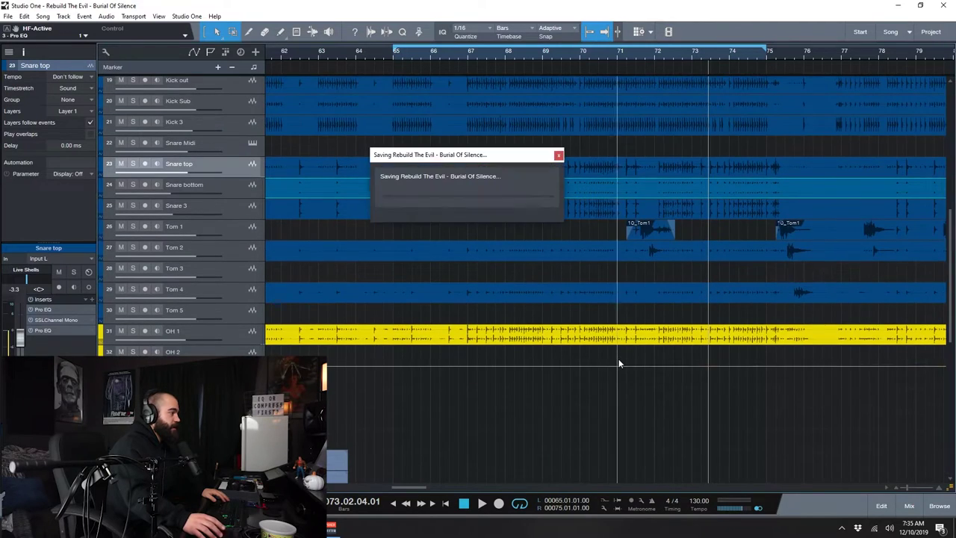